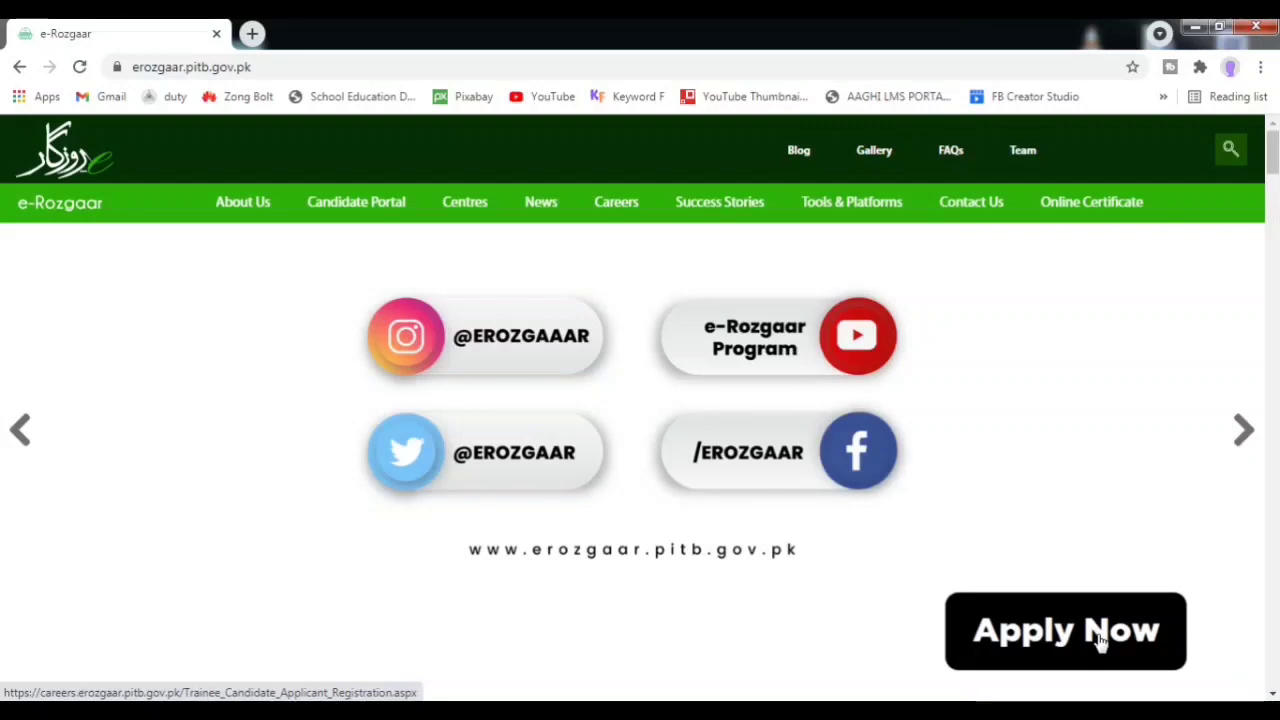
Look over the e-Rozgaar home page down to the course tracks, and open the candidate application through Apply Now.
click(1243, 430)
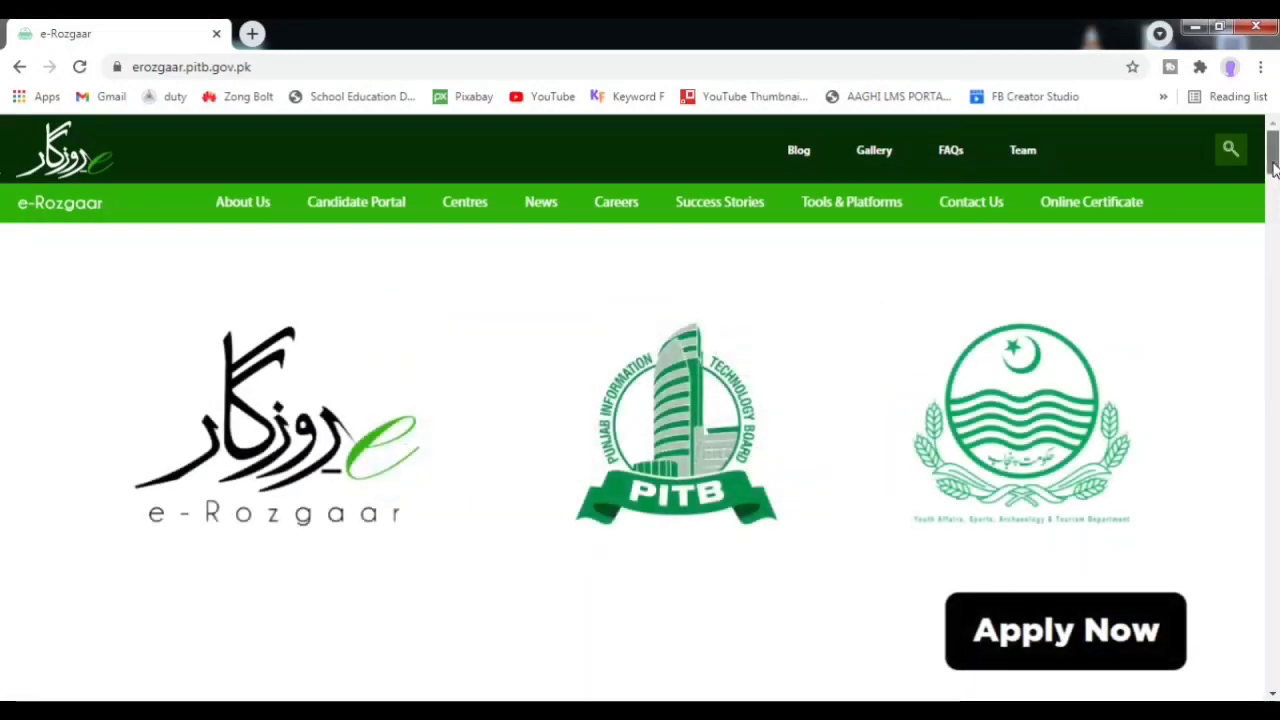
scroll(2, 200, down, 6)
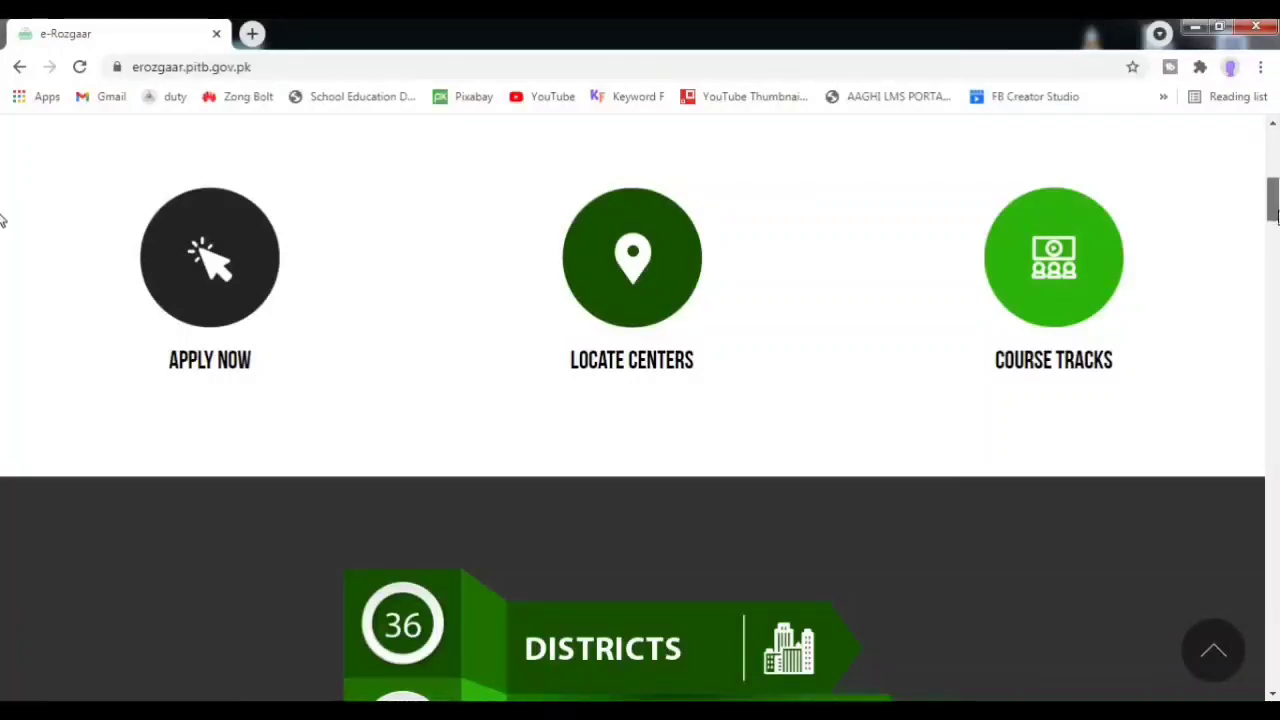
scroll(2, 245, down, 3)
scroll(2, 250, down, 10)
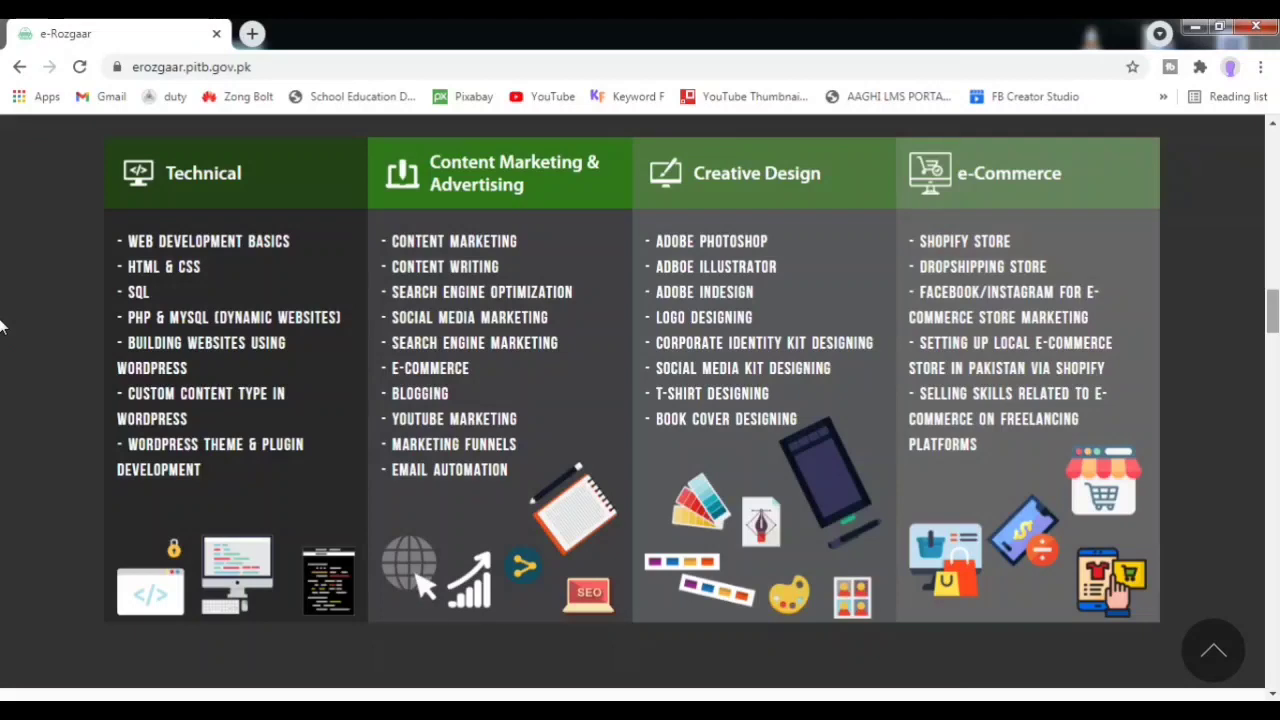
drag(1273, 323, 1273, 177)
scroll(3, 177, up, 1)
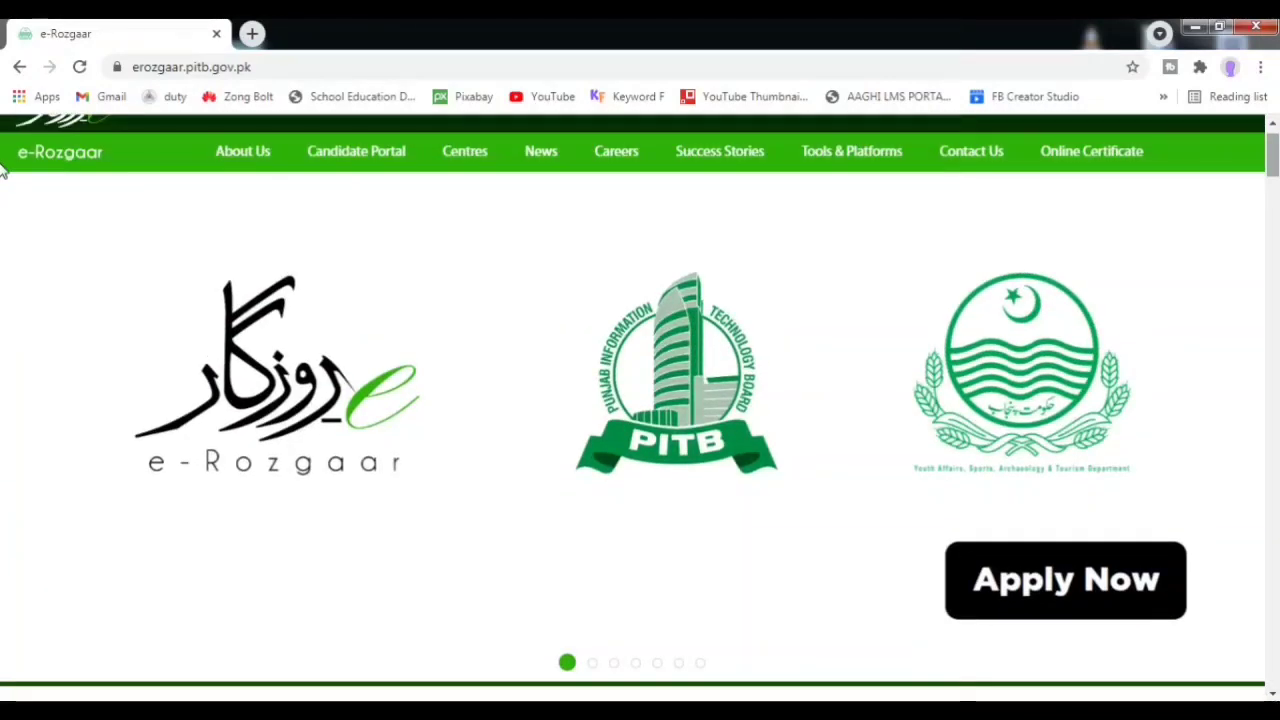
click(1095, 573)
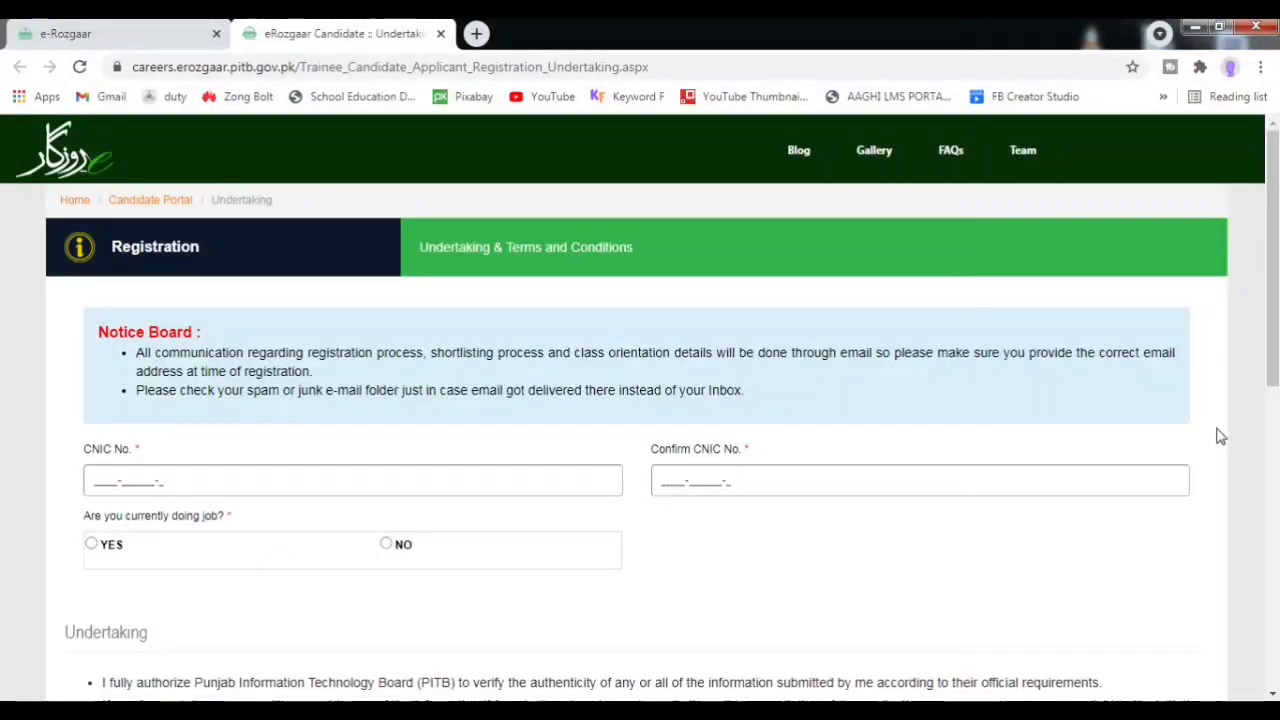
Answer NO to currently doing a job, agree to the terms and conditions, and continue to the candidate registration form.
drag(1272, 372, 1276, 425)
drag(3, 425, 609, 334)
click(510, 339)
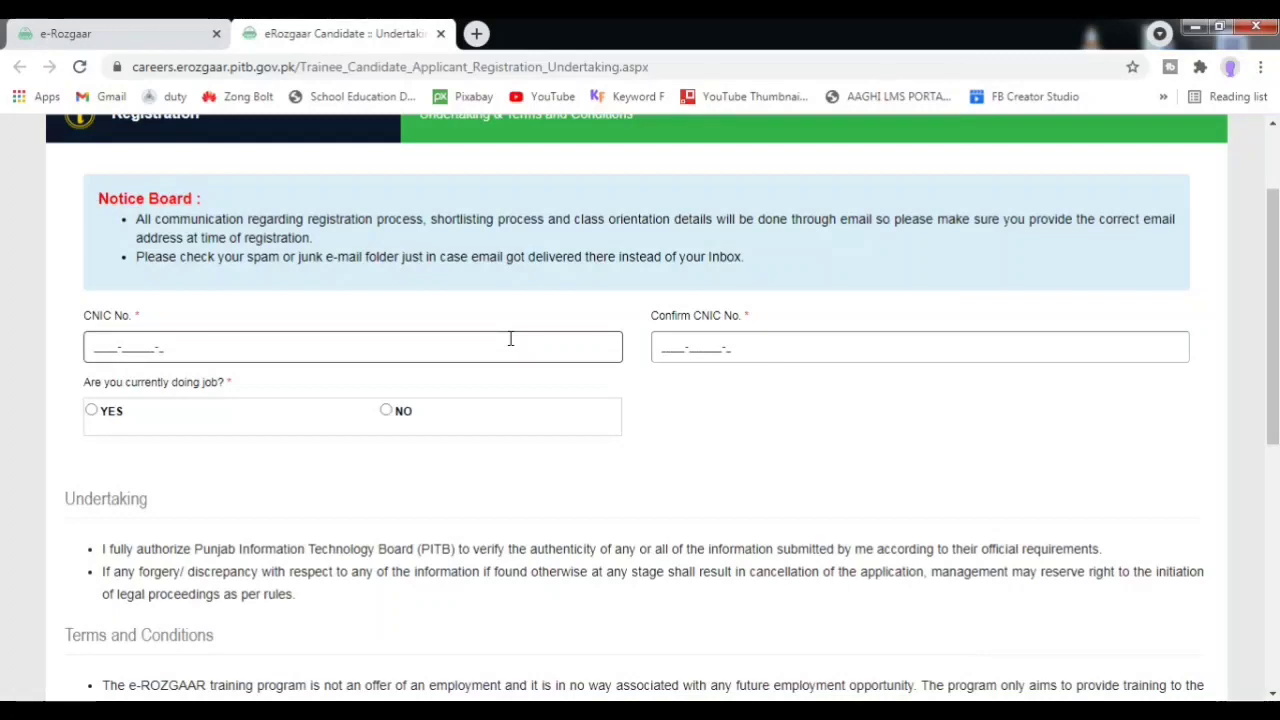
click(728, 347)
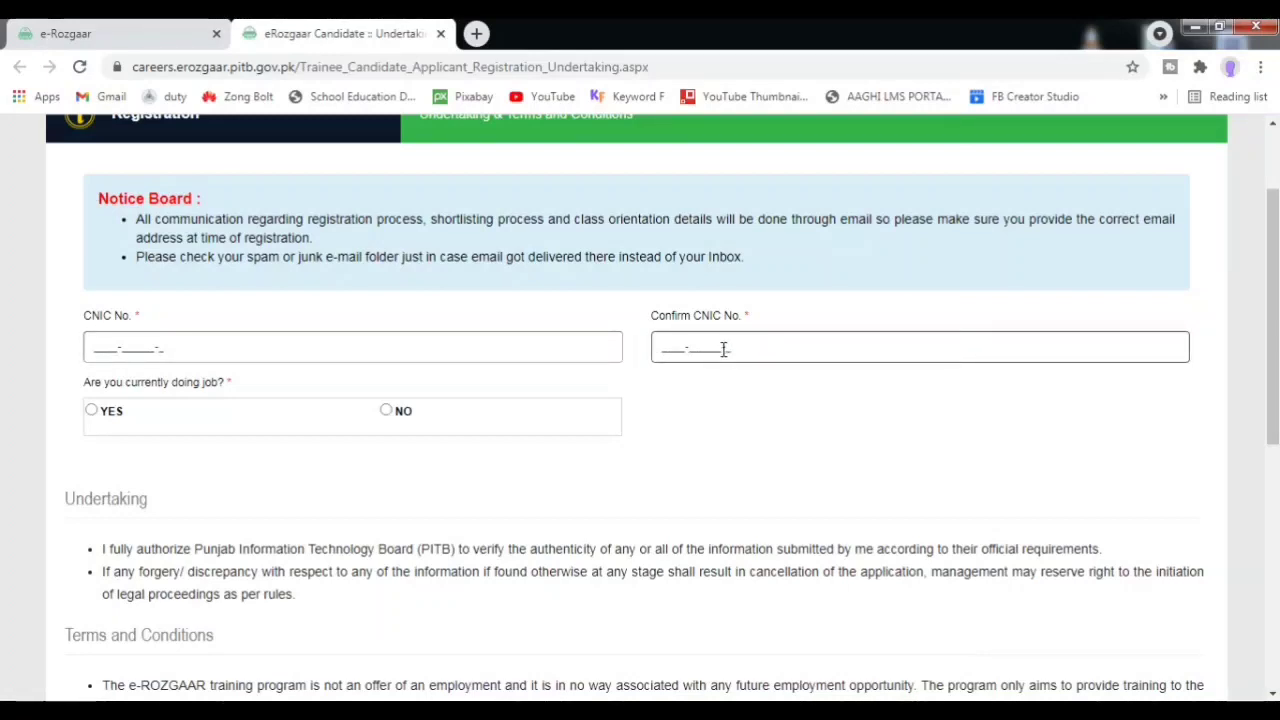
click(326, 434)
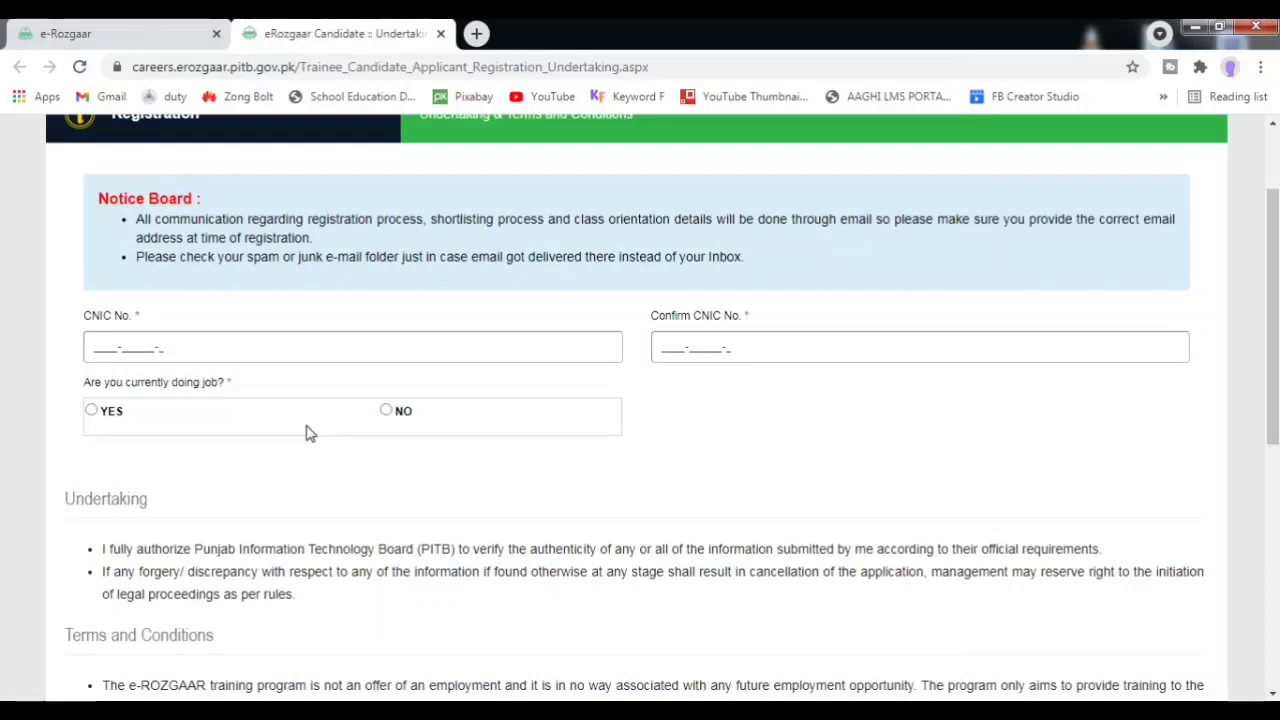
click(386, 412)
drag(1272, 360, 1272, 652)
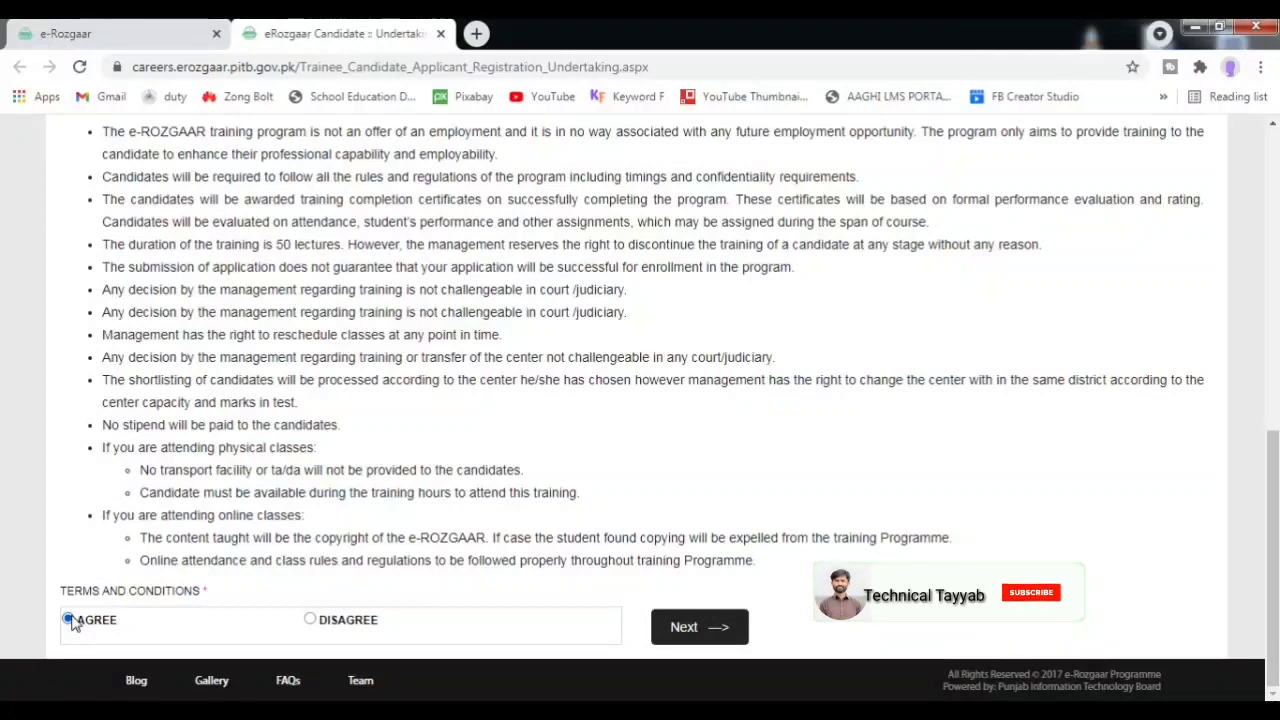
click(722, 625)
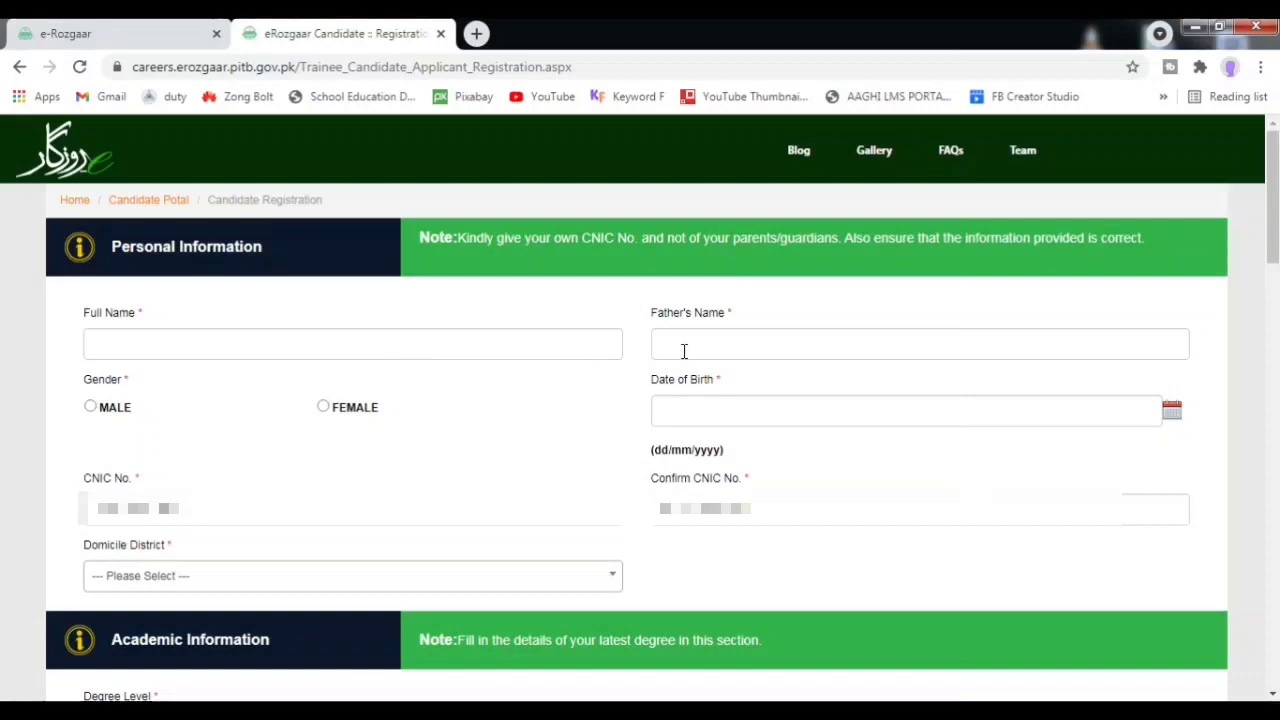
In the personal information, set the gender to MALE and the domicile district to Gujrat.
click(517, 338)
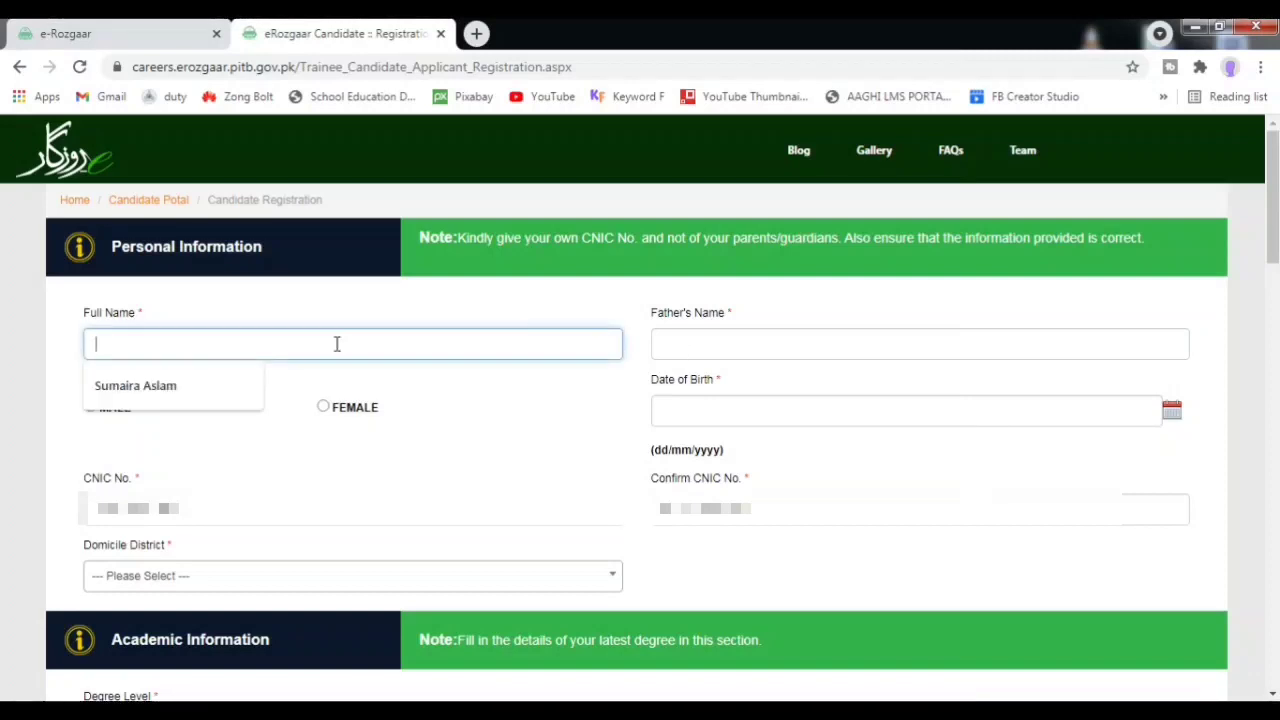
click(418, 390)
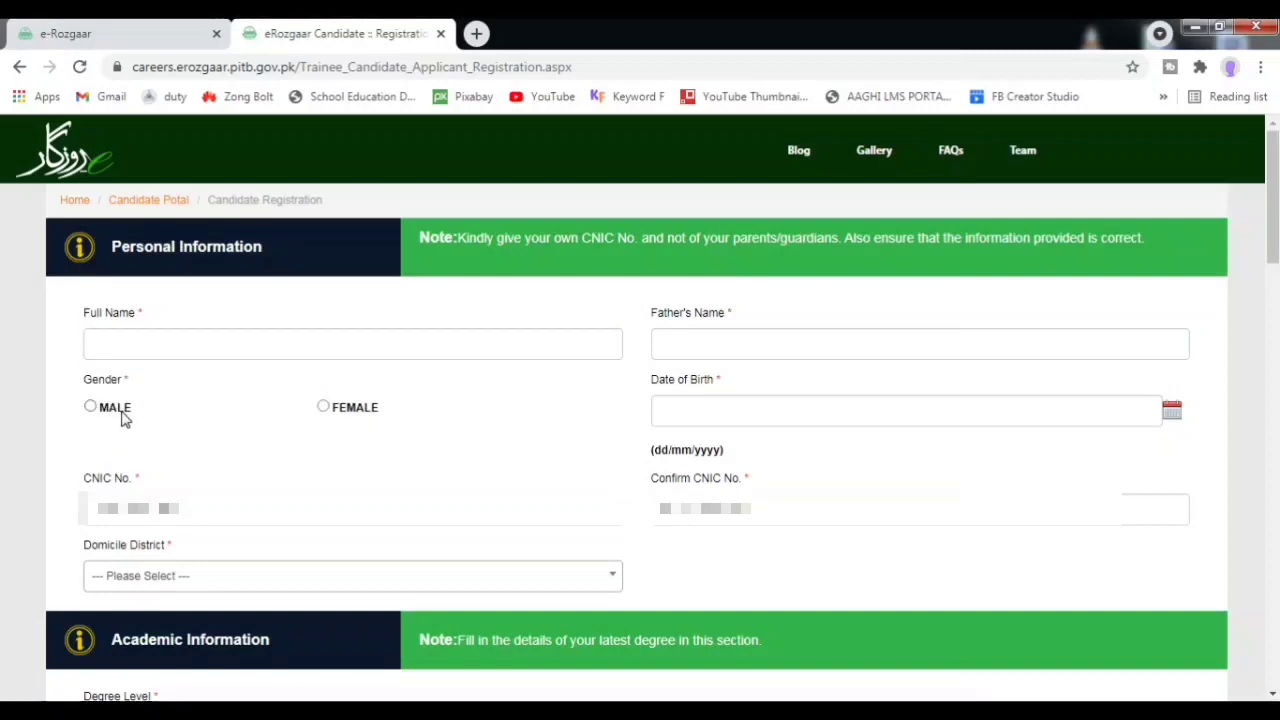
click(91, 407)
click(584, 577)
text(gu)
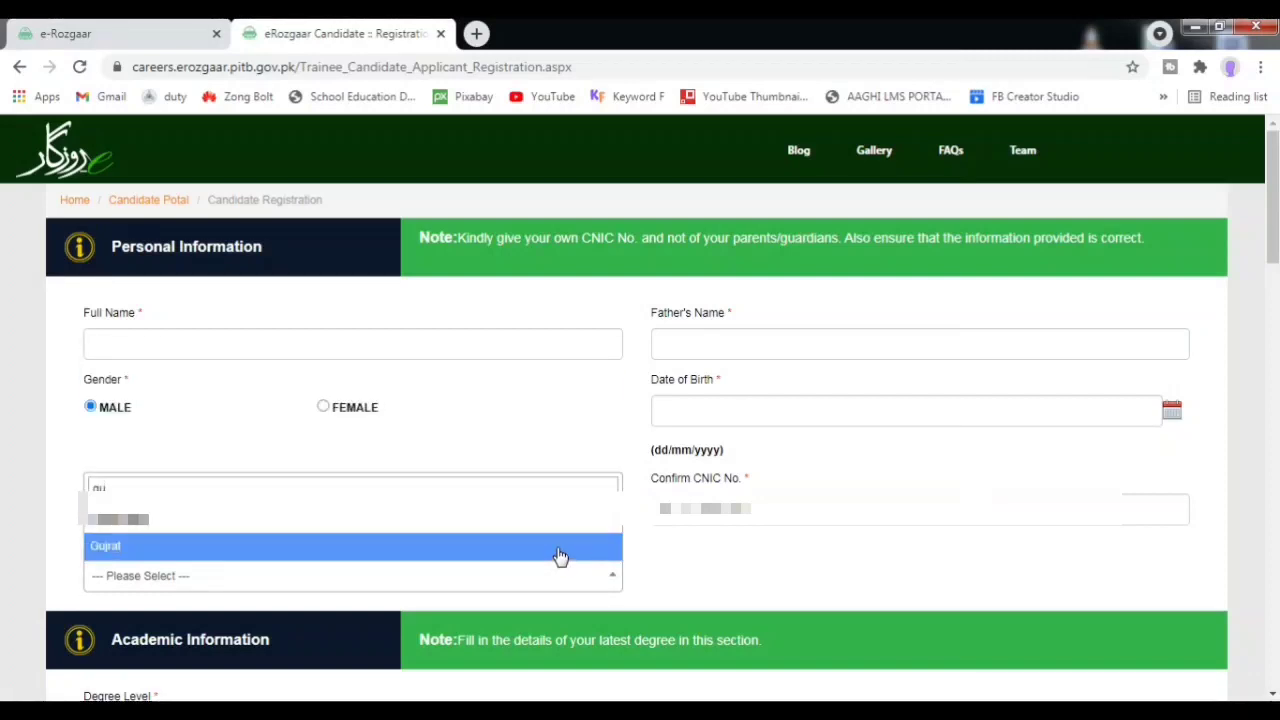
click(560, 547)
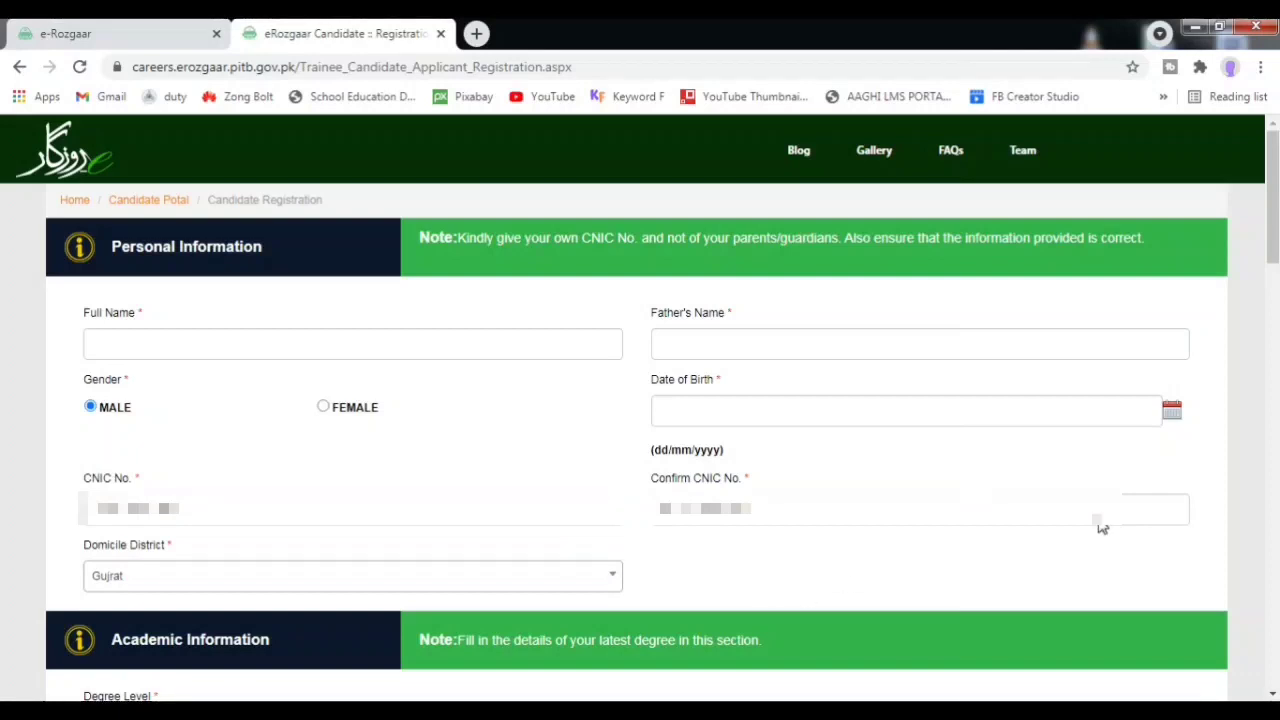
In the academic information, set the degree level to MPHIL and the degree area to Computer Science.
scroll(3, 332, down, 4)
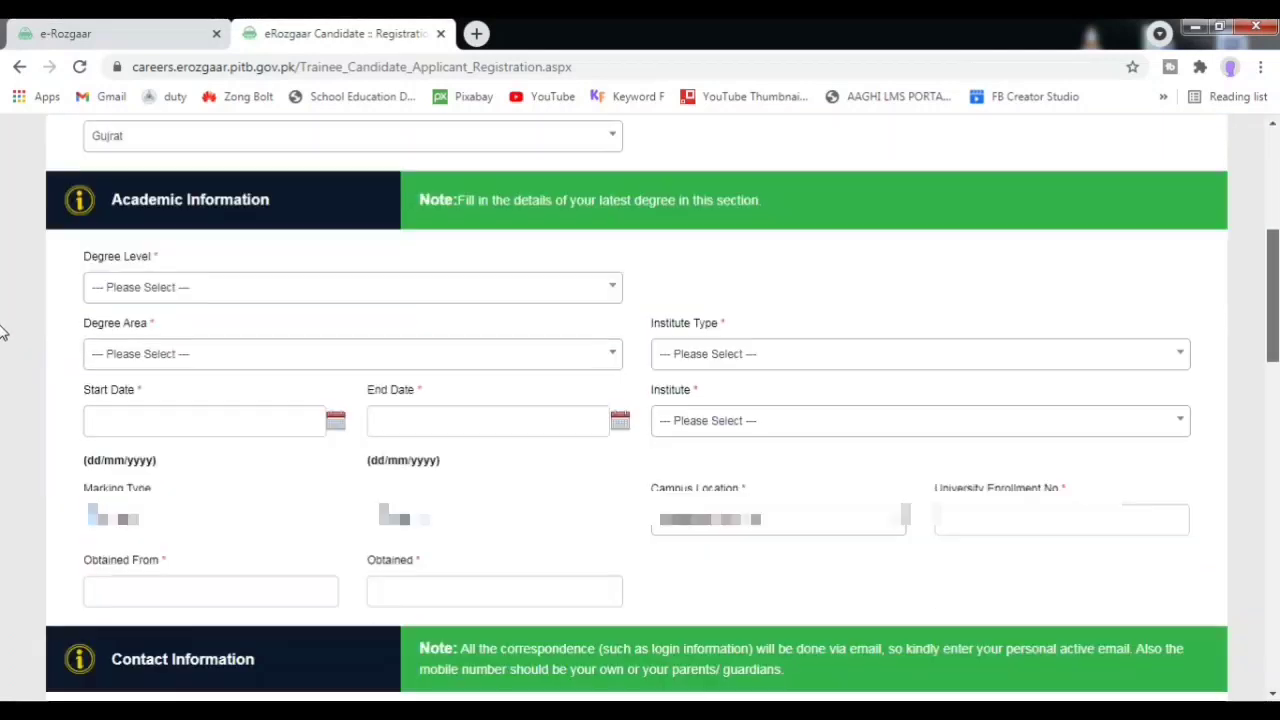
click(600, 279)
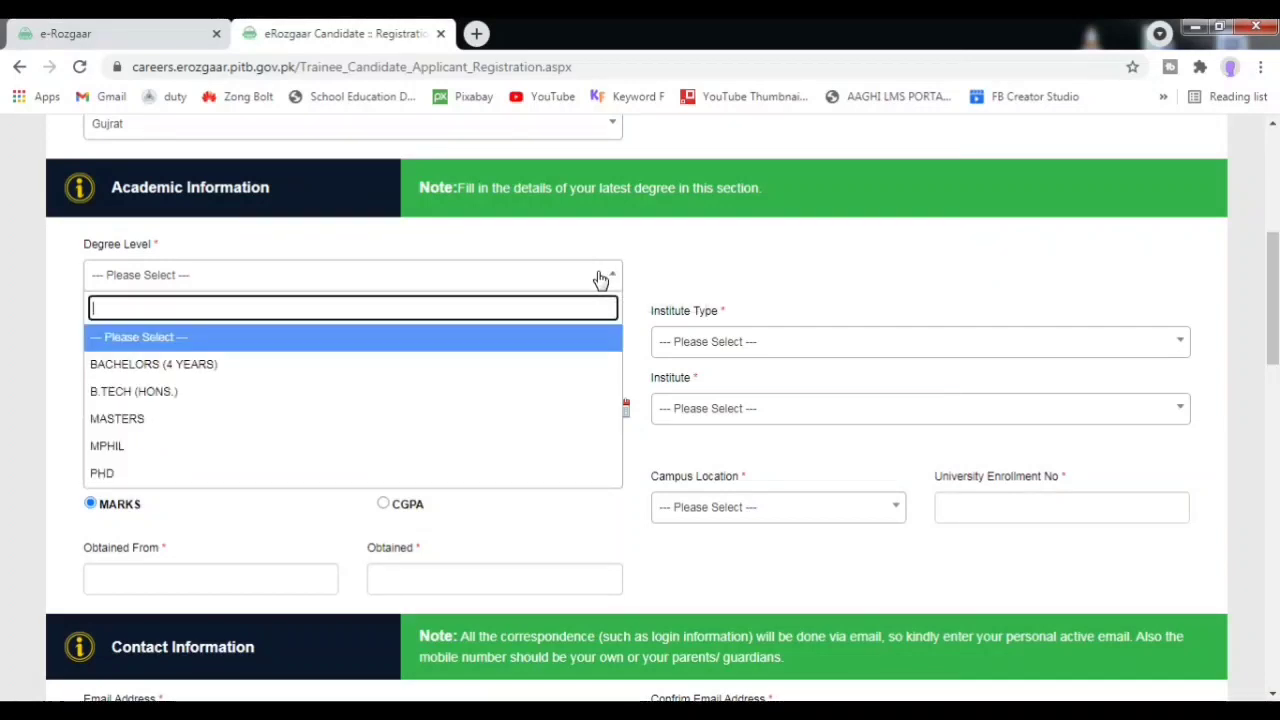
click(137, 446)
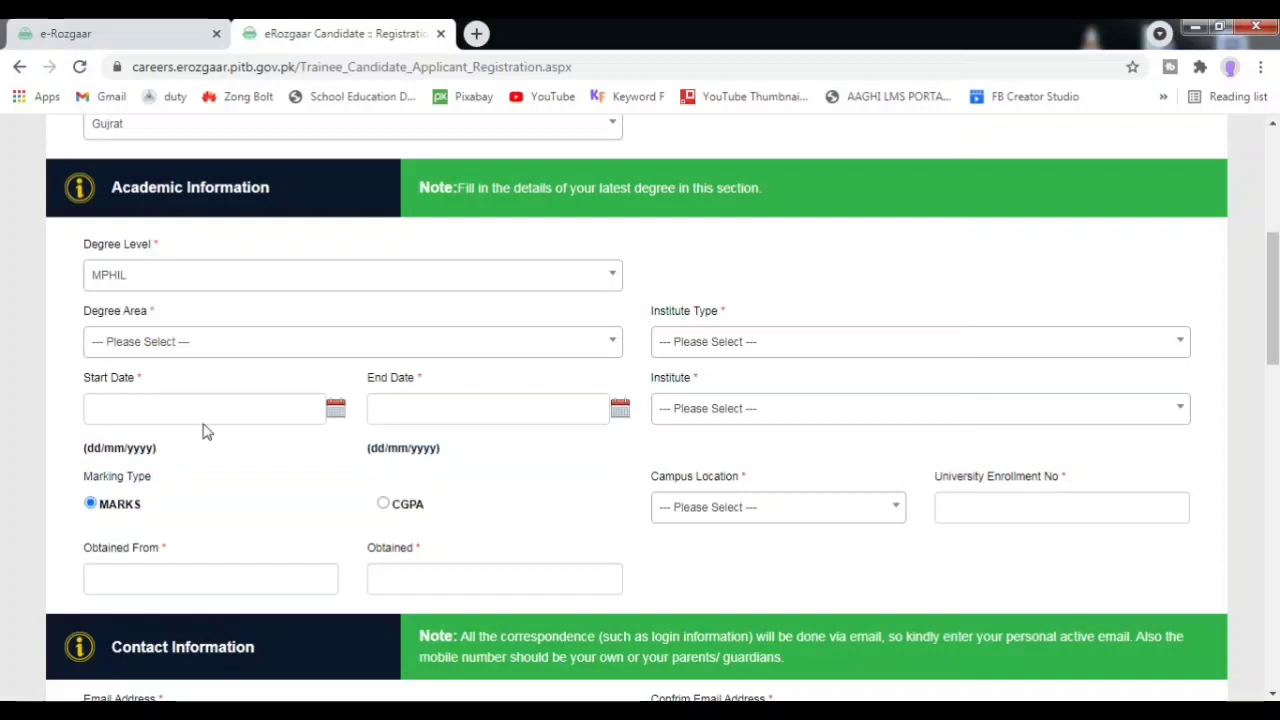
click(511, 347)
text(comp)
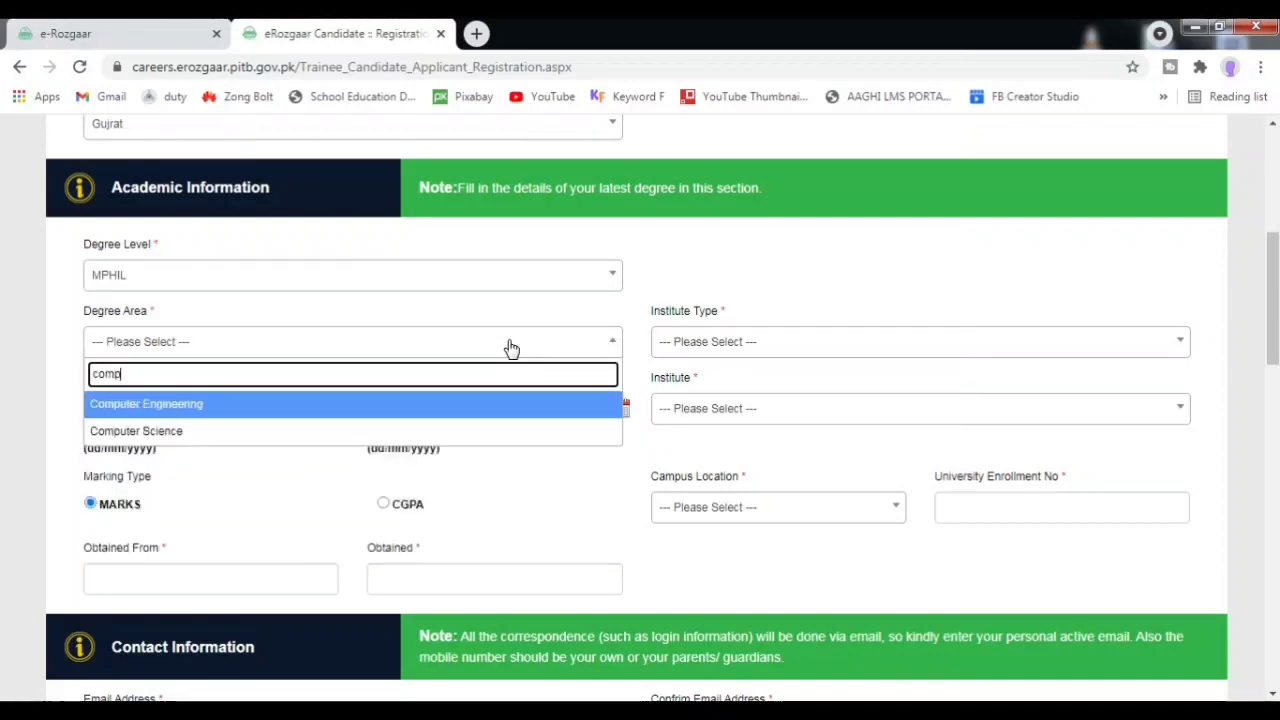
click(203, 430)
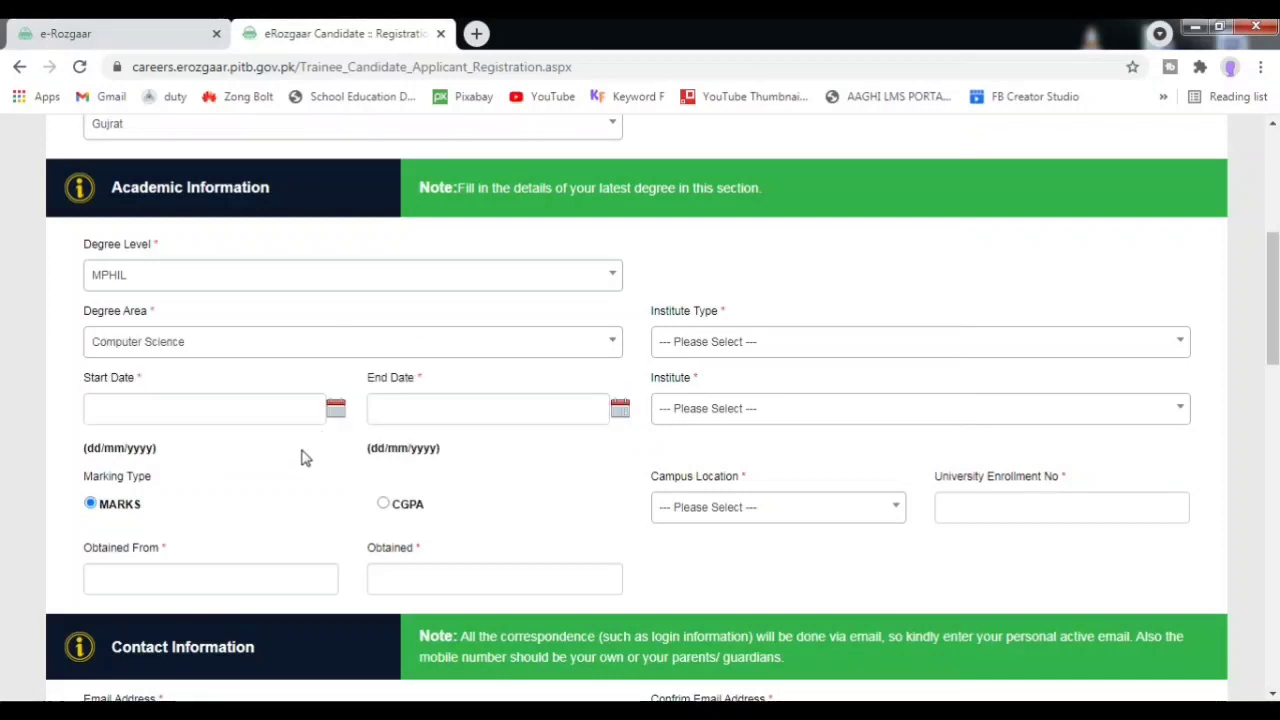
Set the institute type to Public Sector Institutes and the institute to University of Gujrat, Gujrat.
click(697, 343)
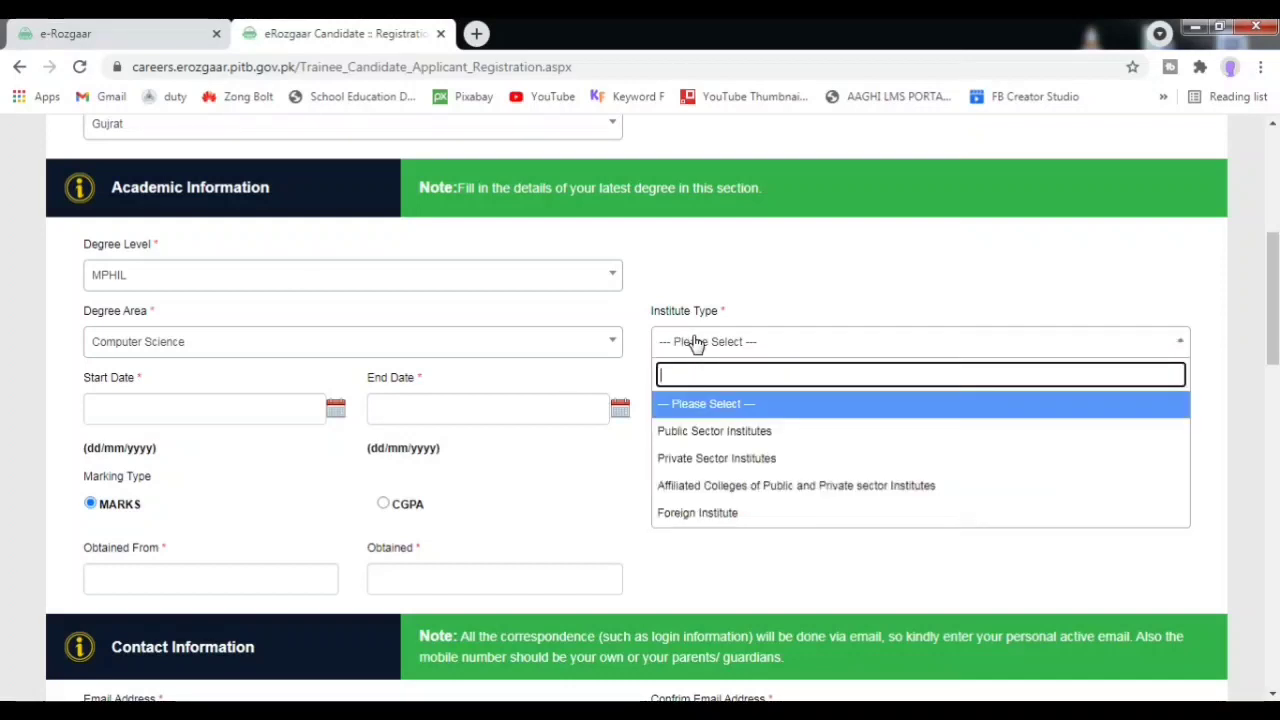
click(707, 436)
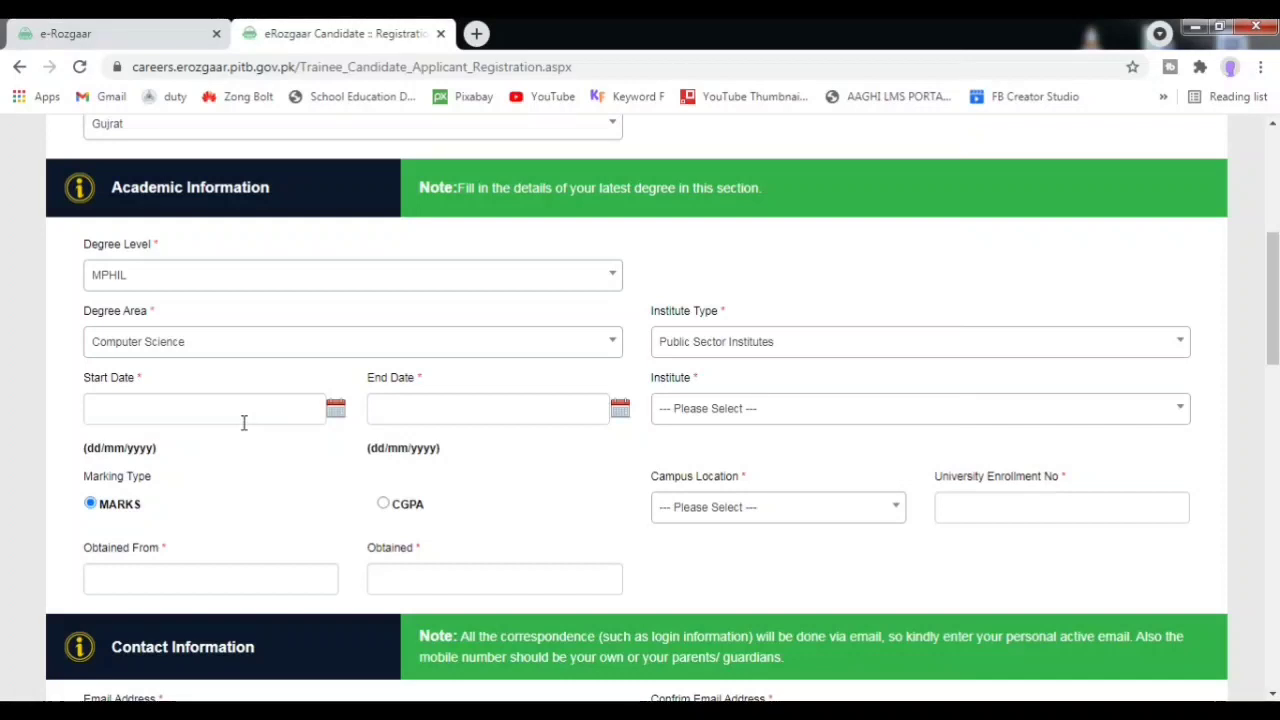
click(714, 427)
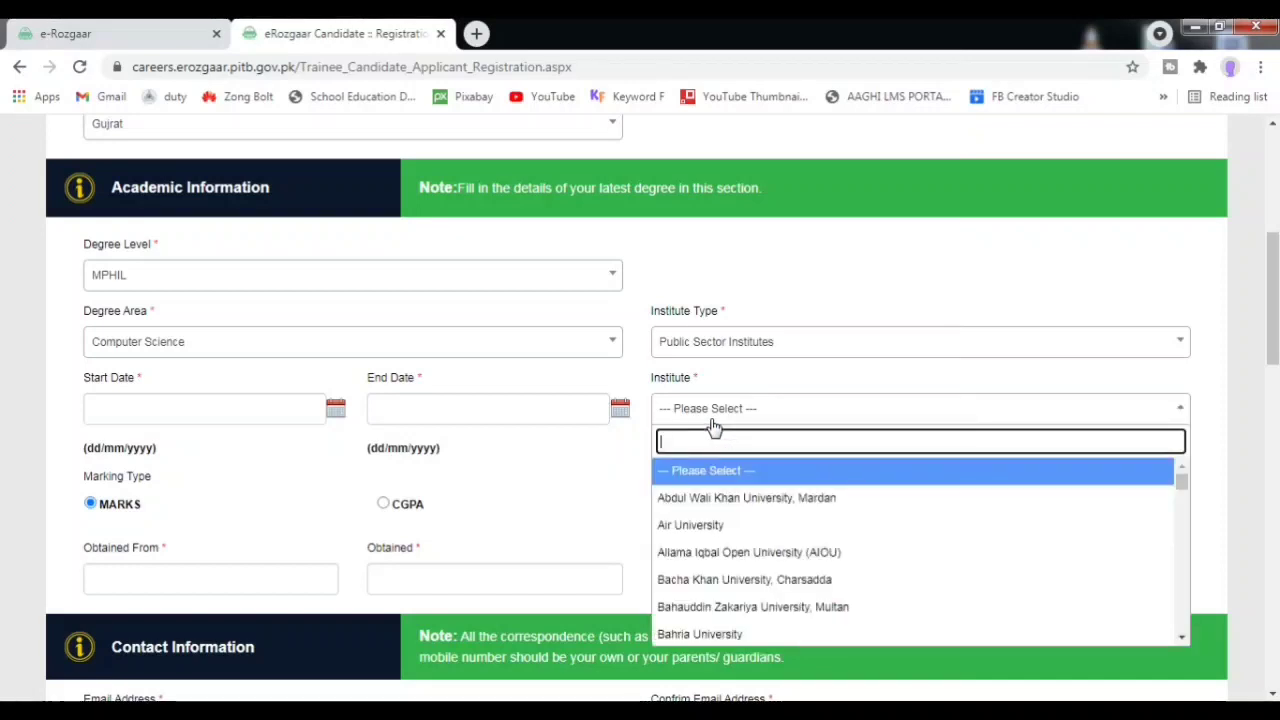
text(univ)
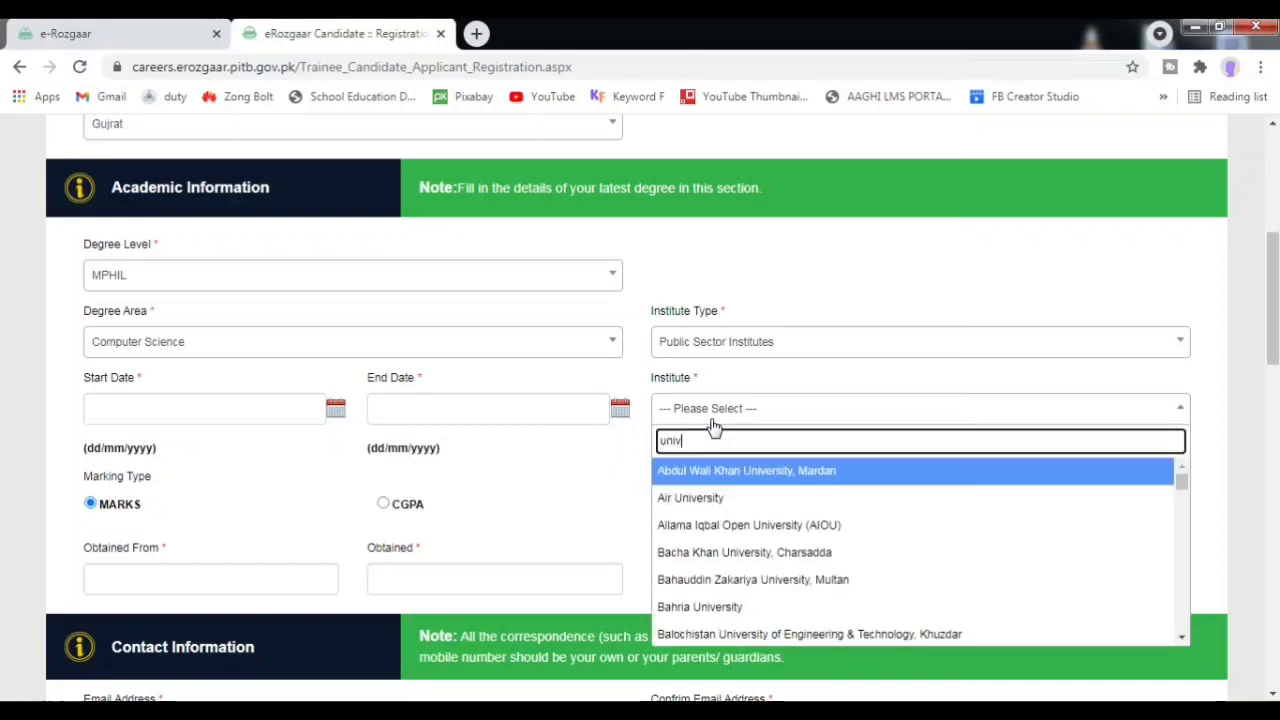
text(ersity)
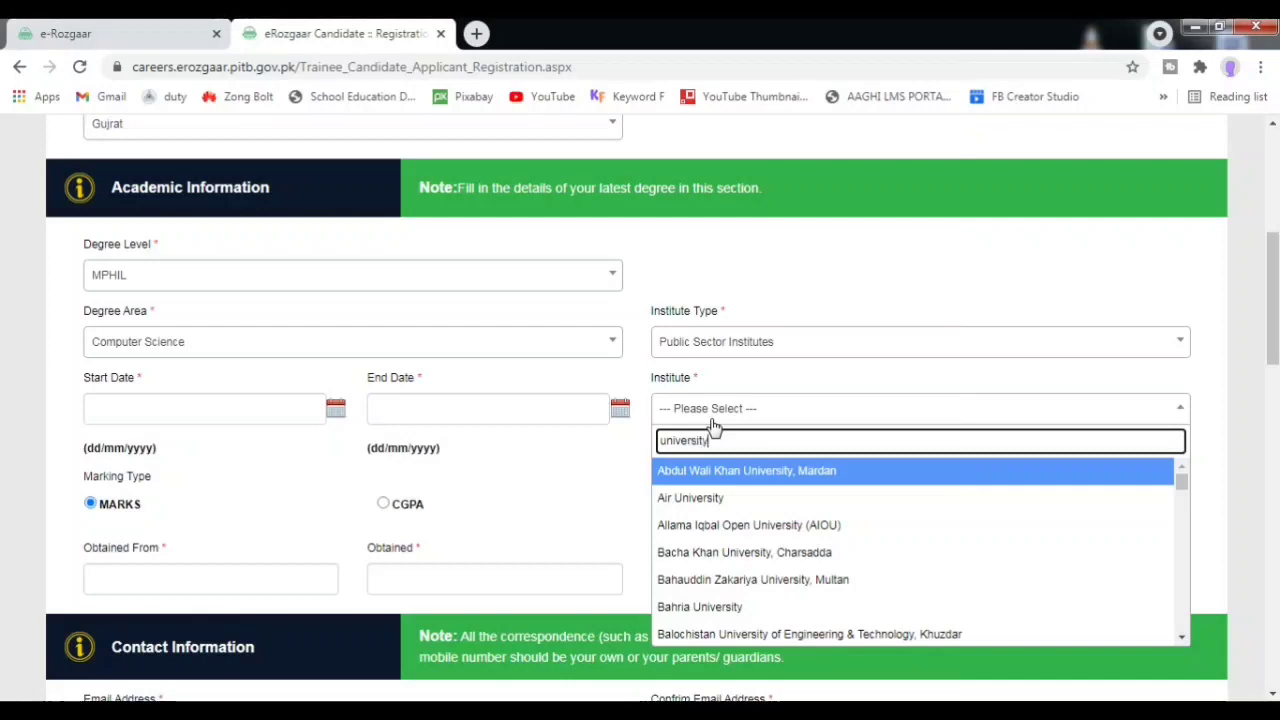
text( of g)
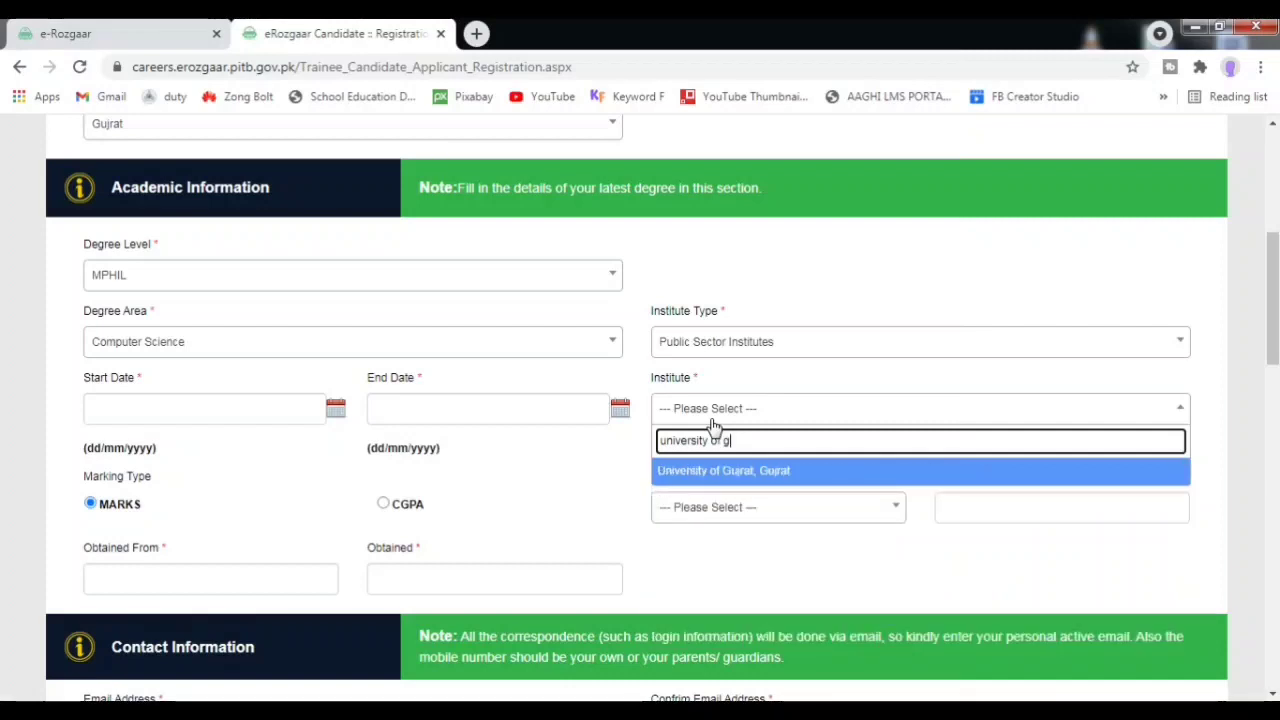
click(748, 474)
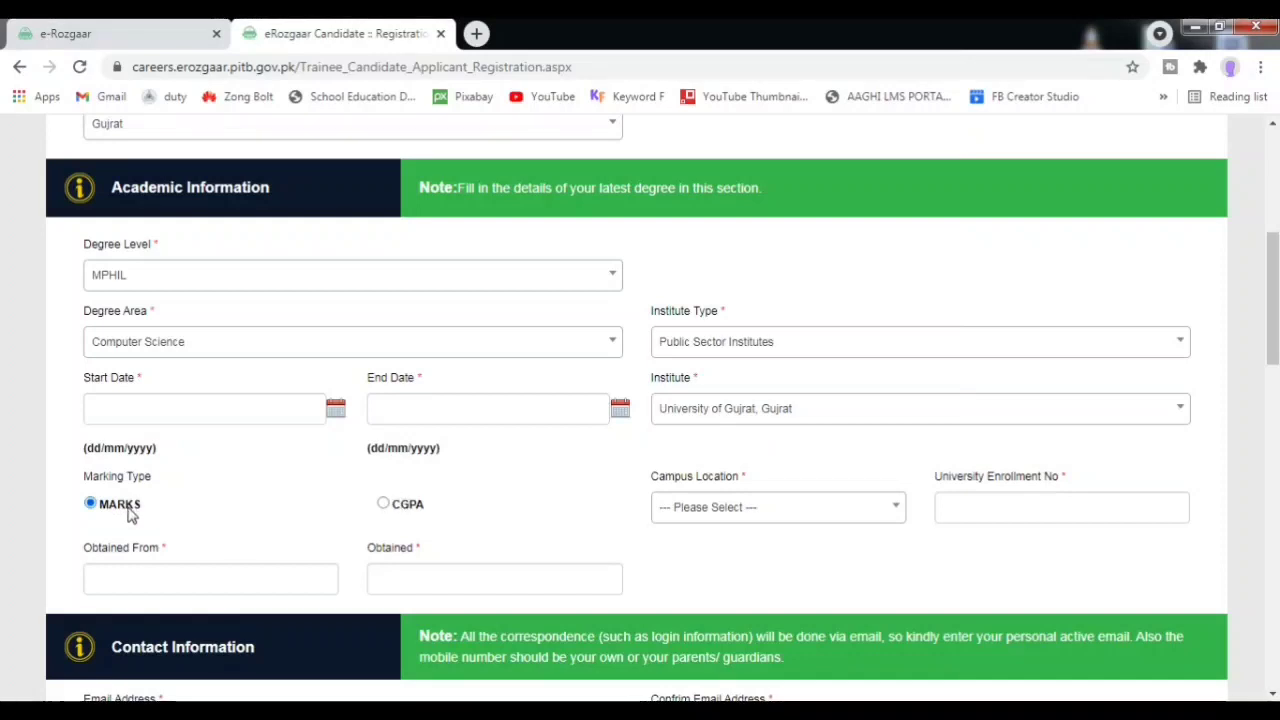
Switch the marking type to CGPA and record an obtained CGPA of 3.1 from 4.
click(383, 506)
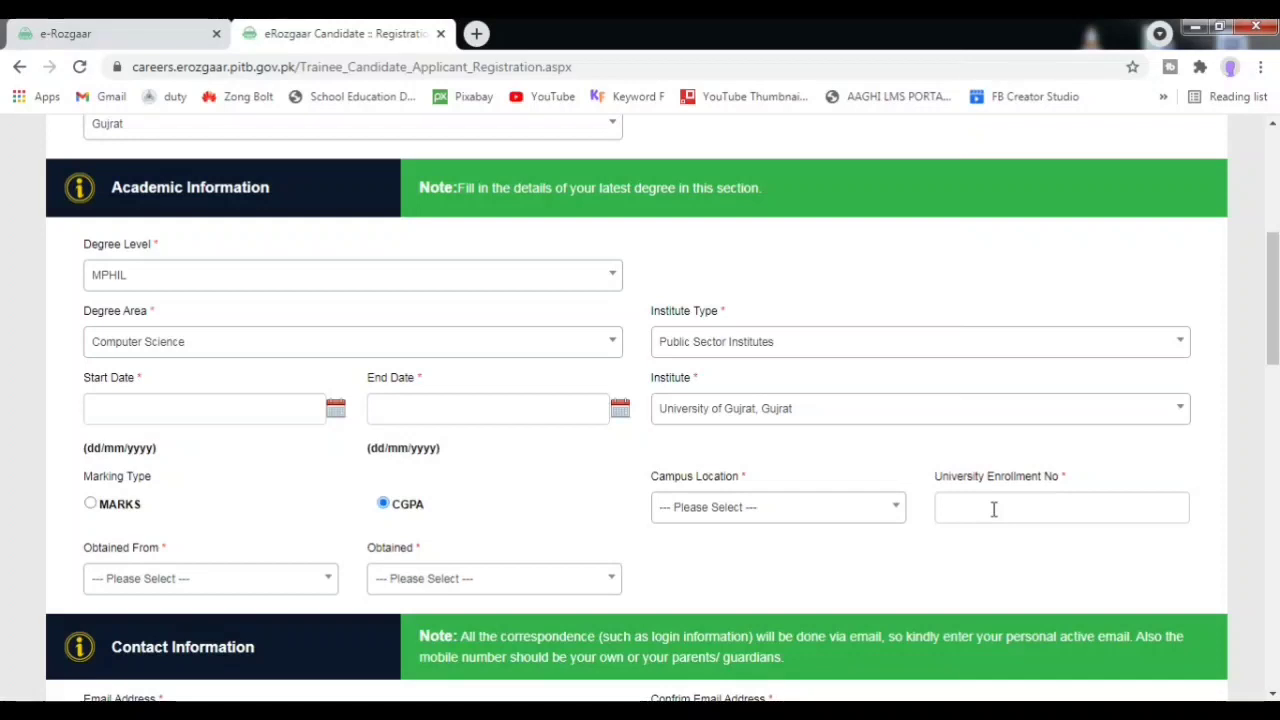
click(278, 584)
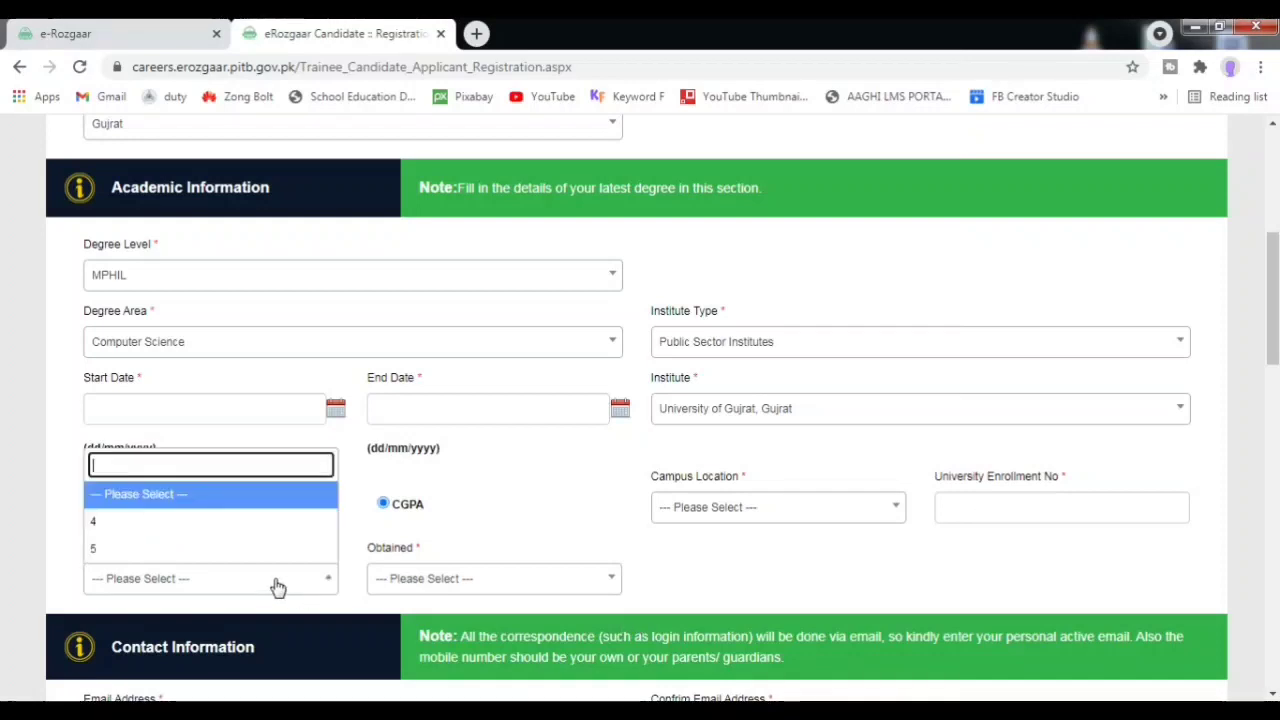
click(200, 531)
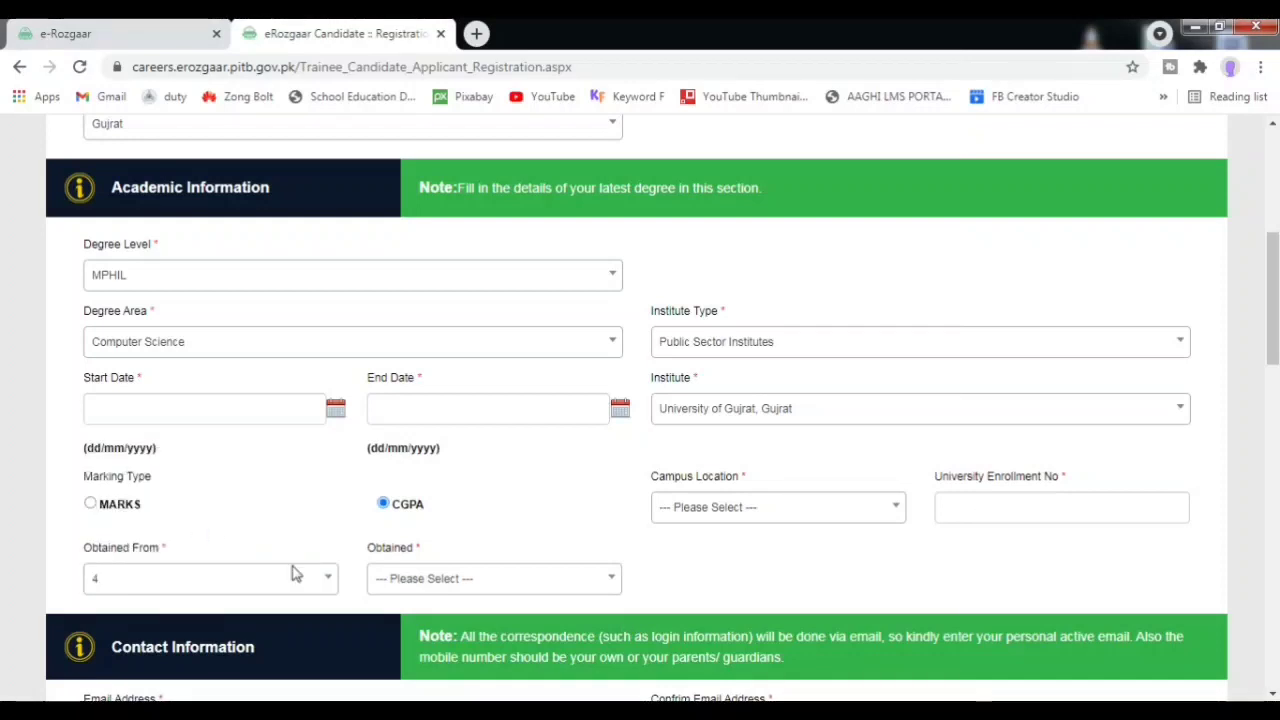
click(428, 587)
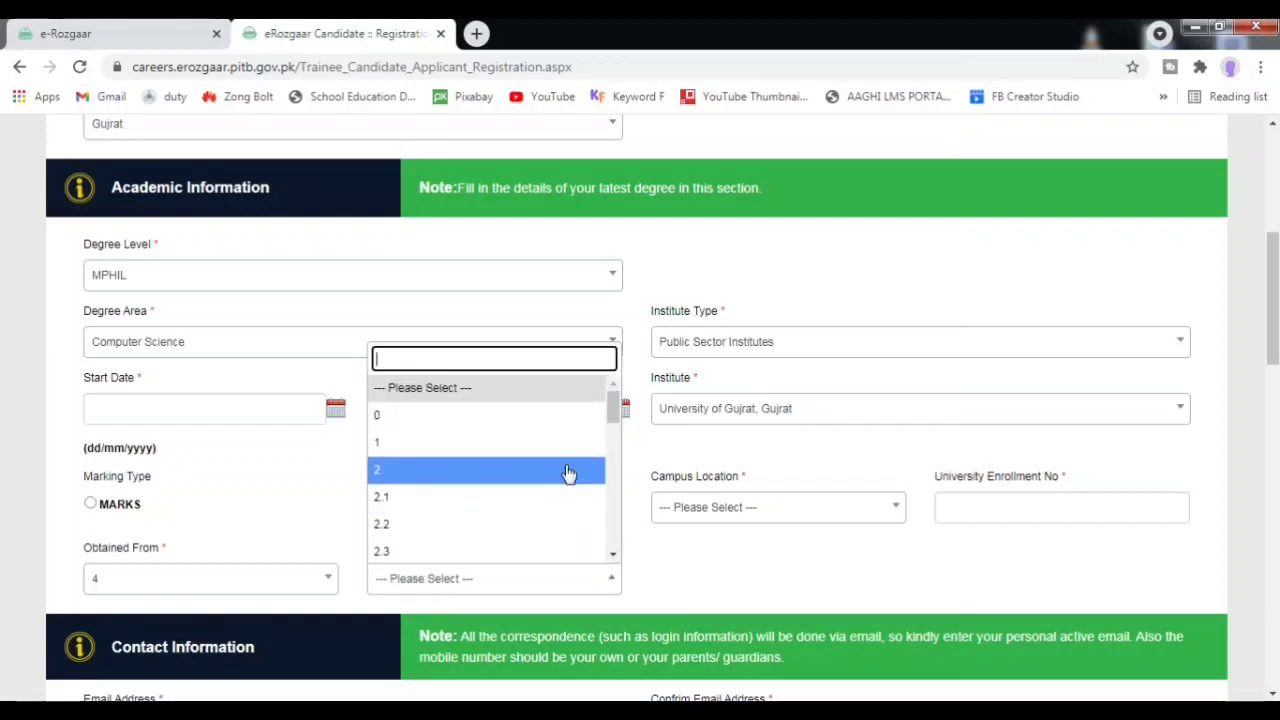
scroll(613, 414, down, 3)
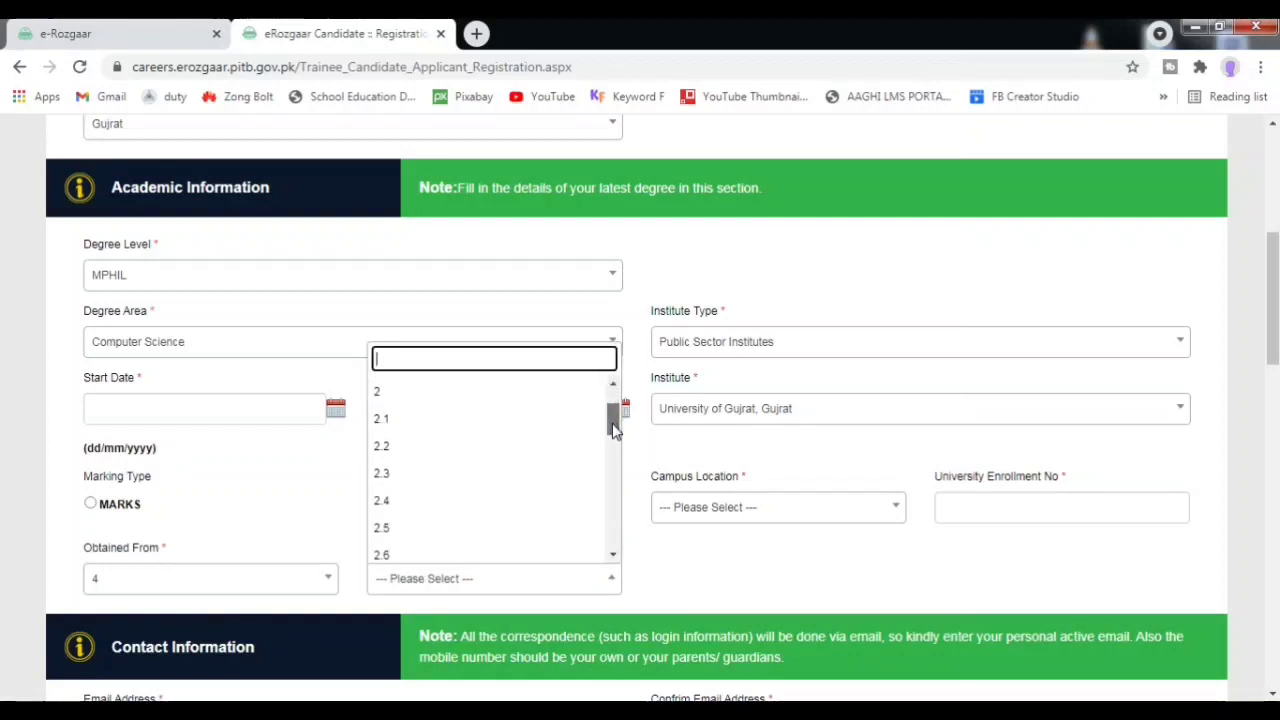
click(489, 517)
In the contact information, choose Mobile No. as the type of the secondary contact number.
scroll(2, 352, down, 3)
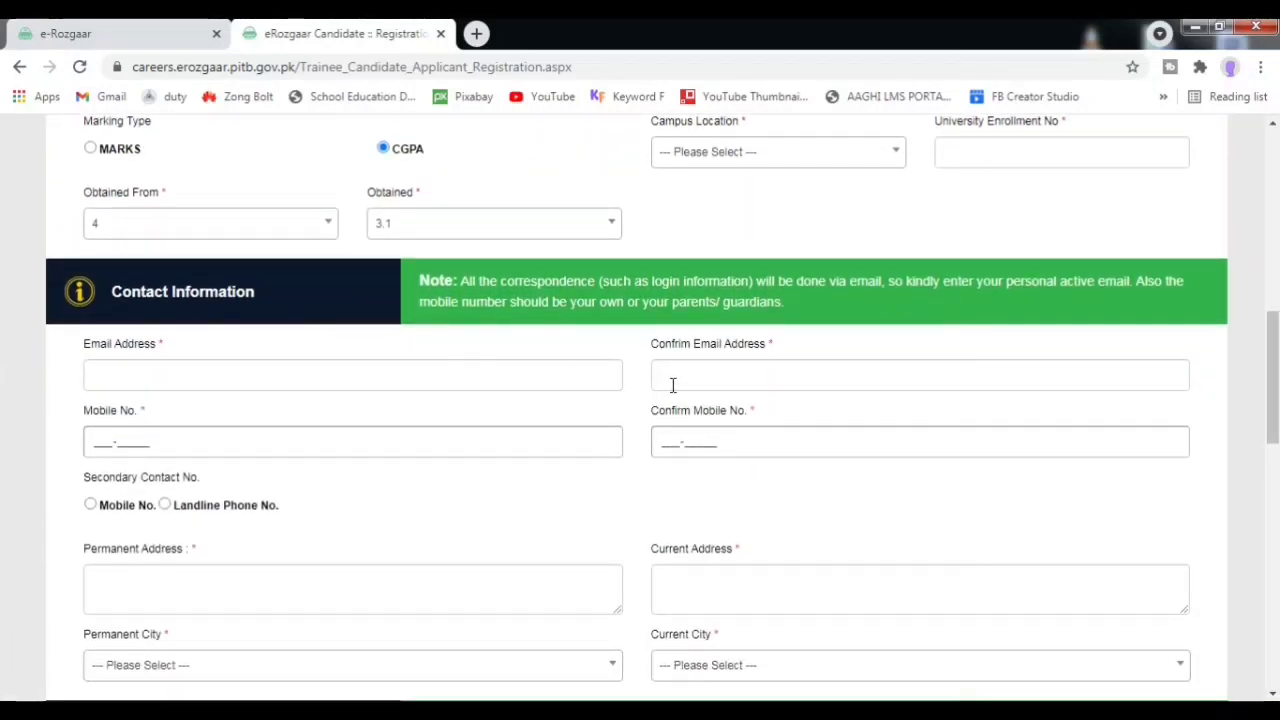
click(341, 451)
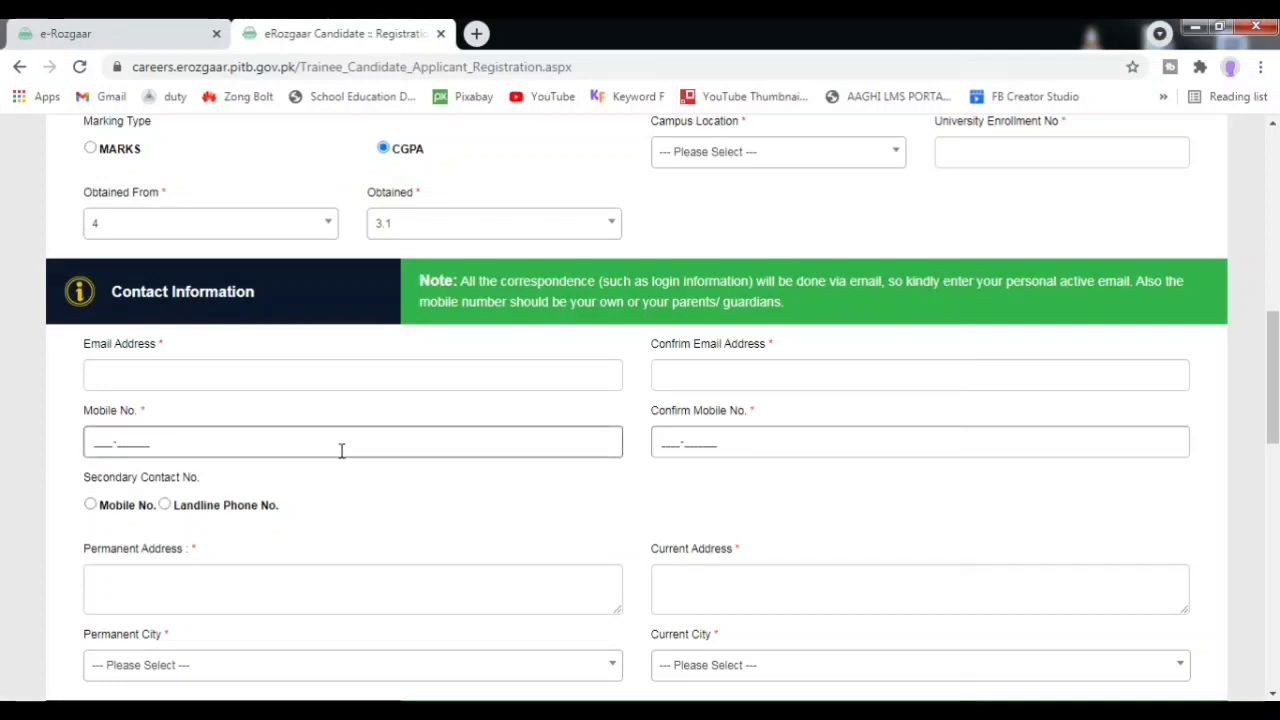
click(680, 444)
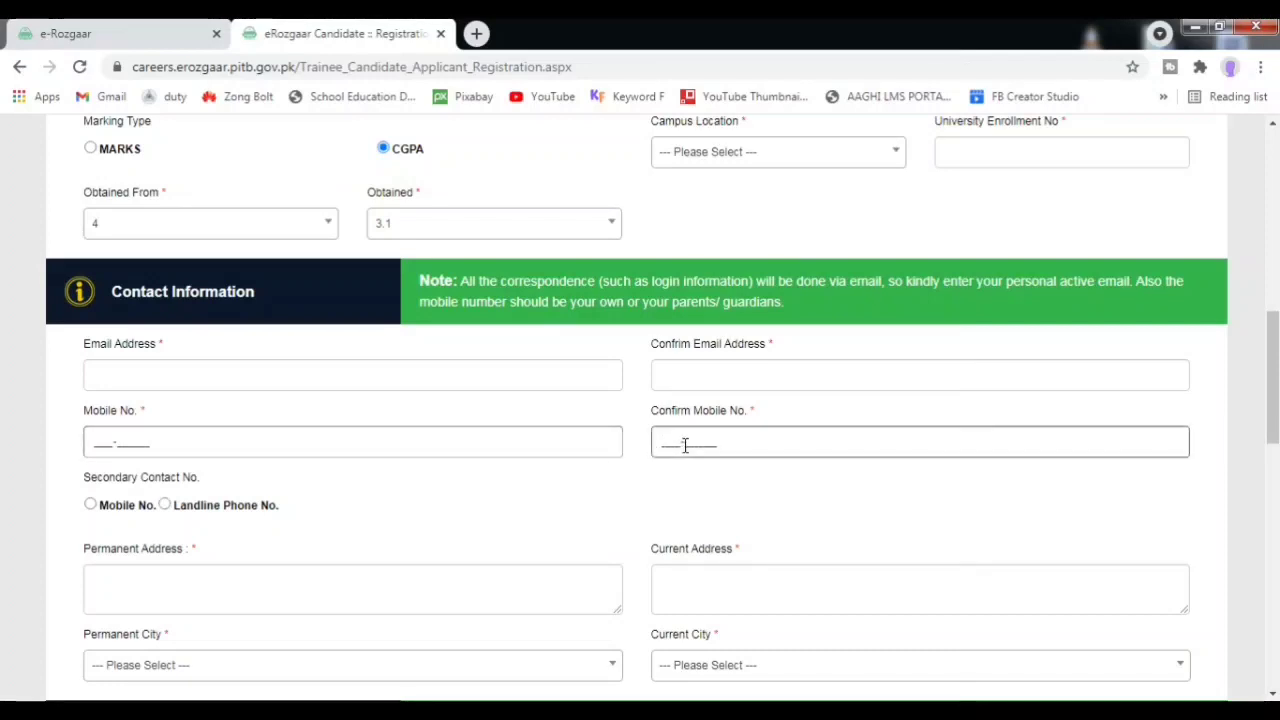
click(91, 506)
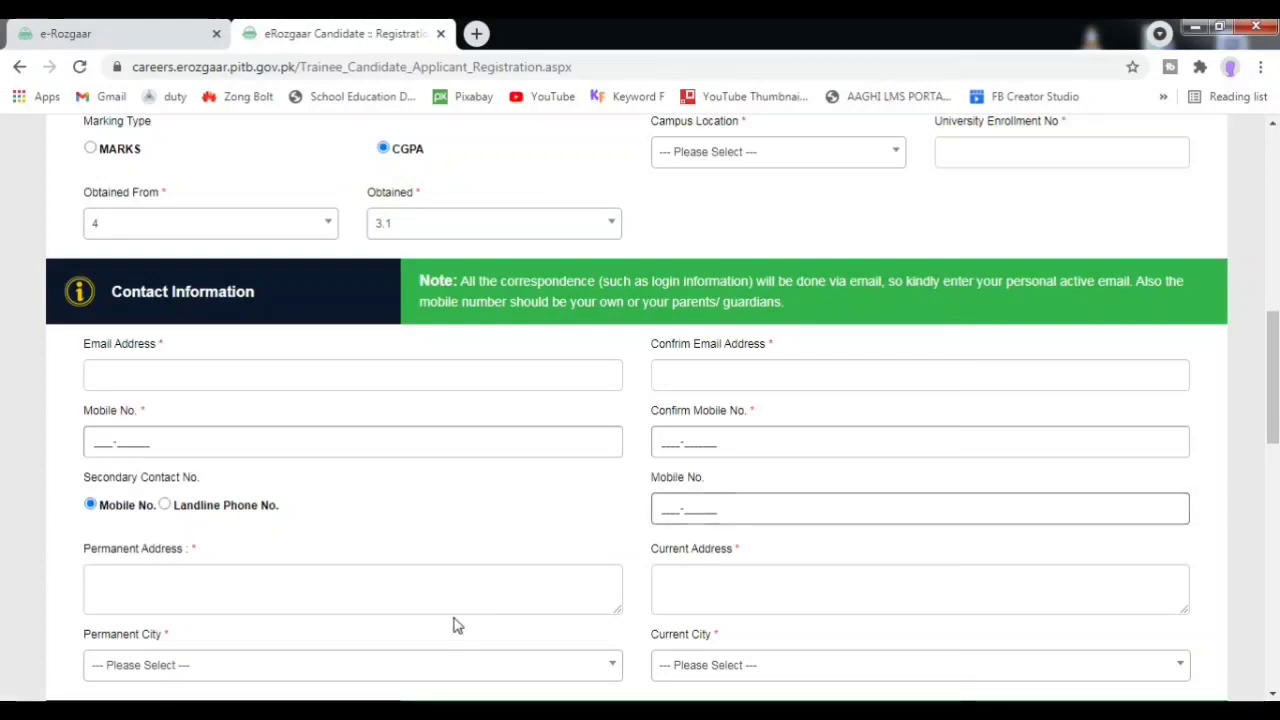
In the E-ROZGAAR CENTER section, set the training mode to Online Training and the center to ONLINE TRAINING CENTER.
drag(1274, 403, 1274, 429)
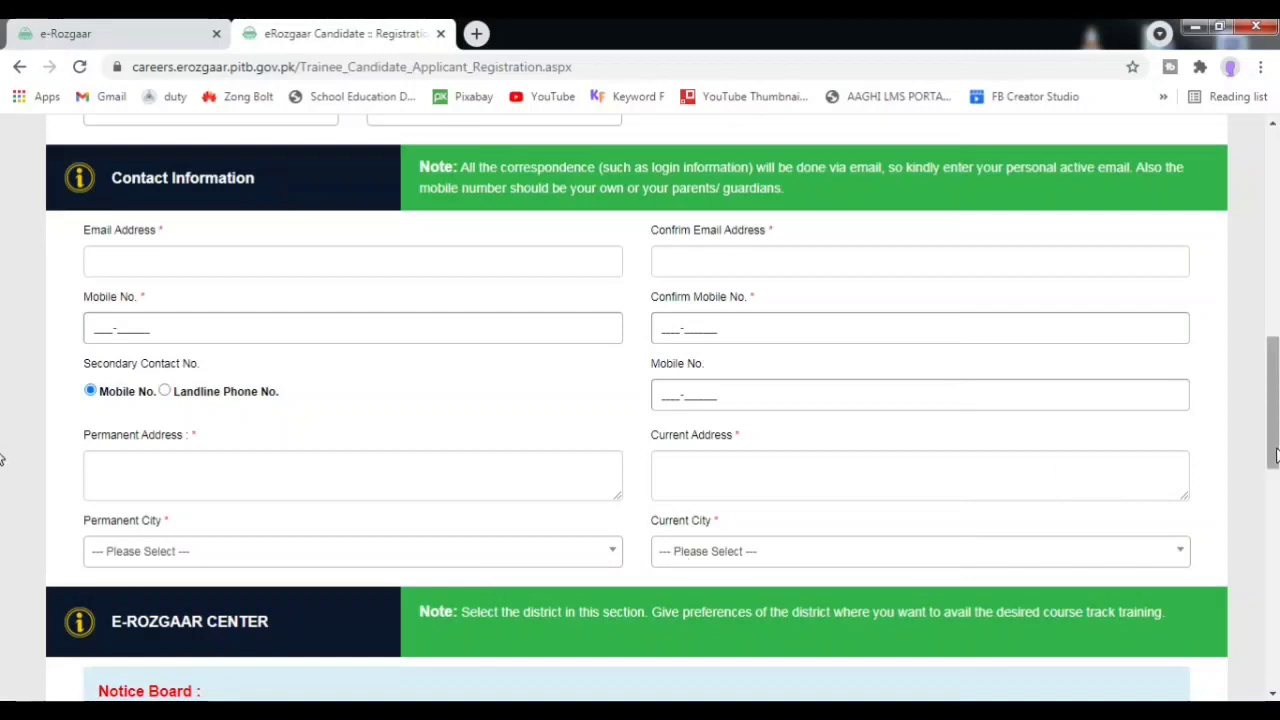
scroll(1256, 458, down, 3)
scroll(3, 530, down, 1)
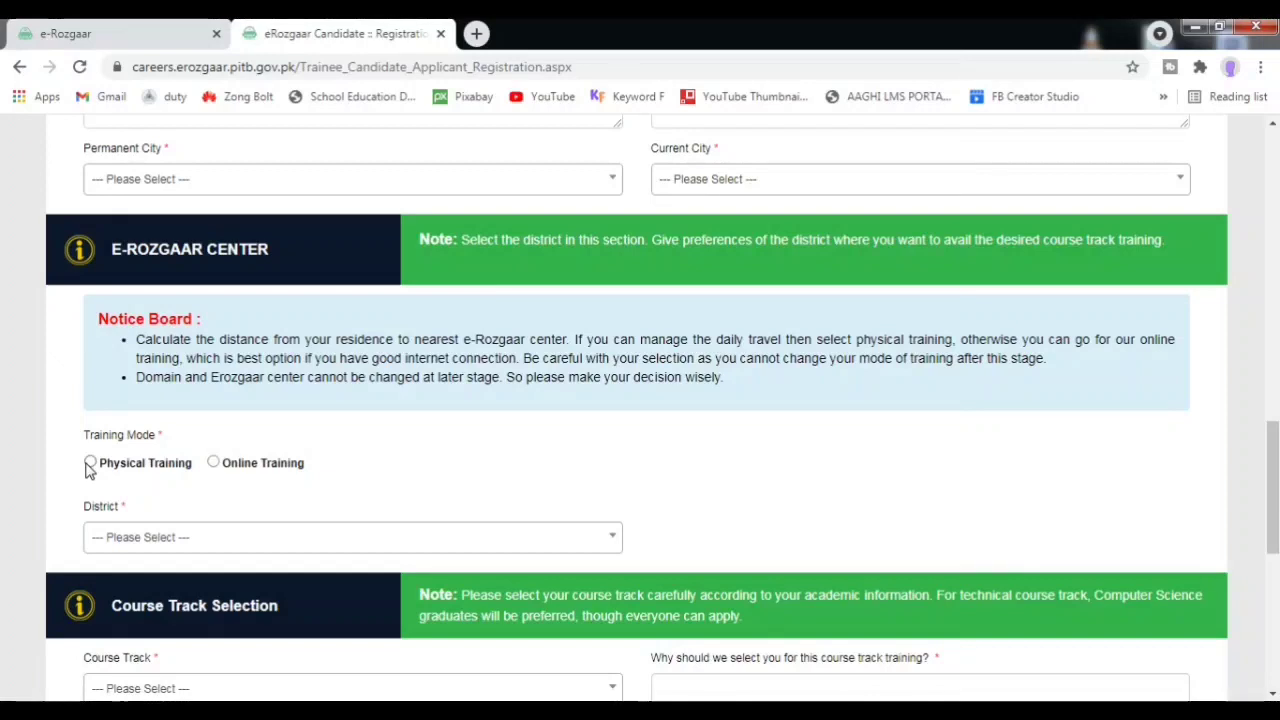
click(214, 463)
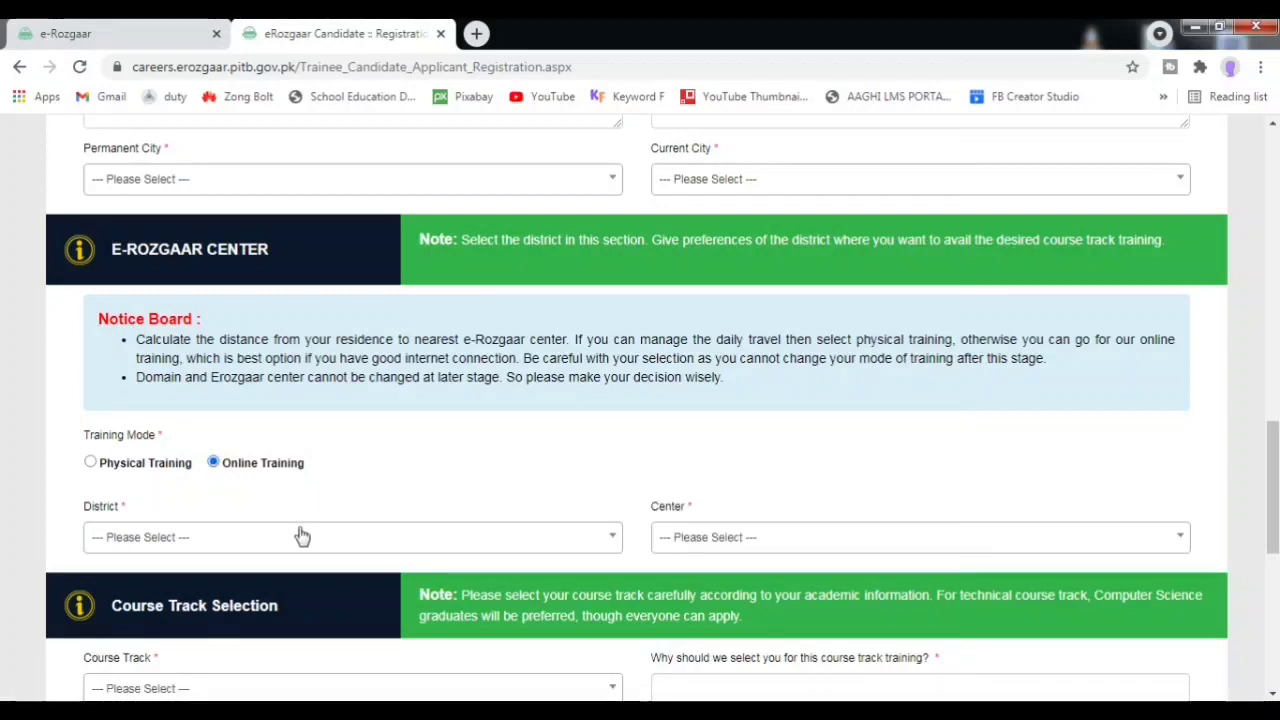
click(695, 545)
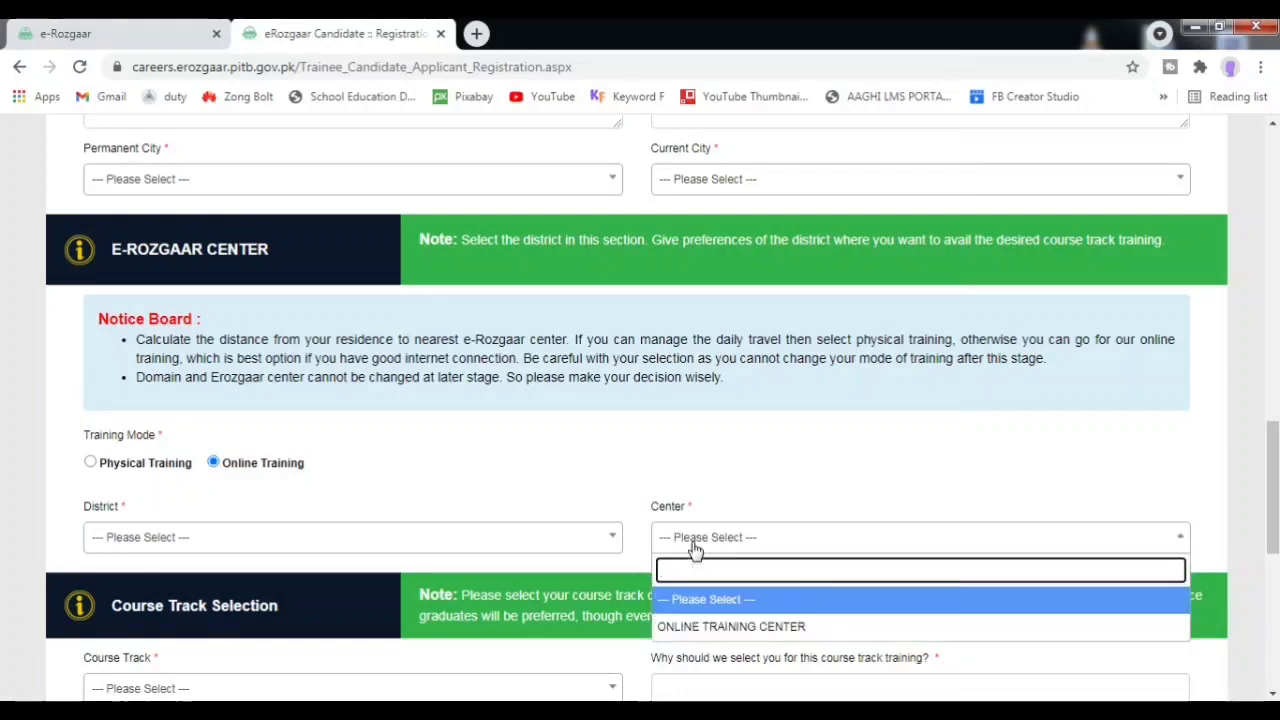
click(700, 630)
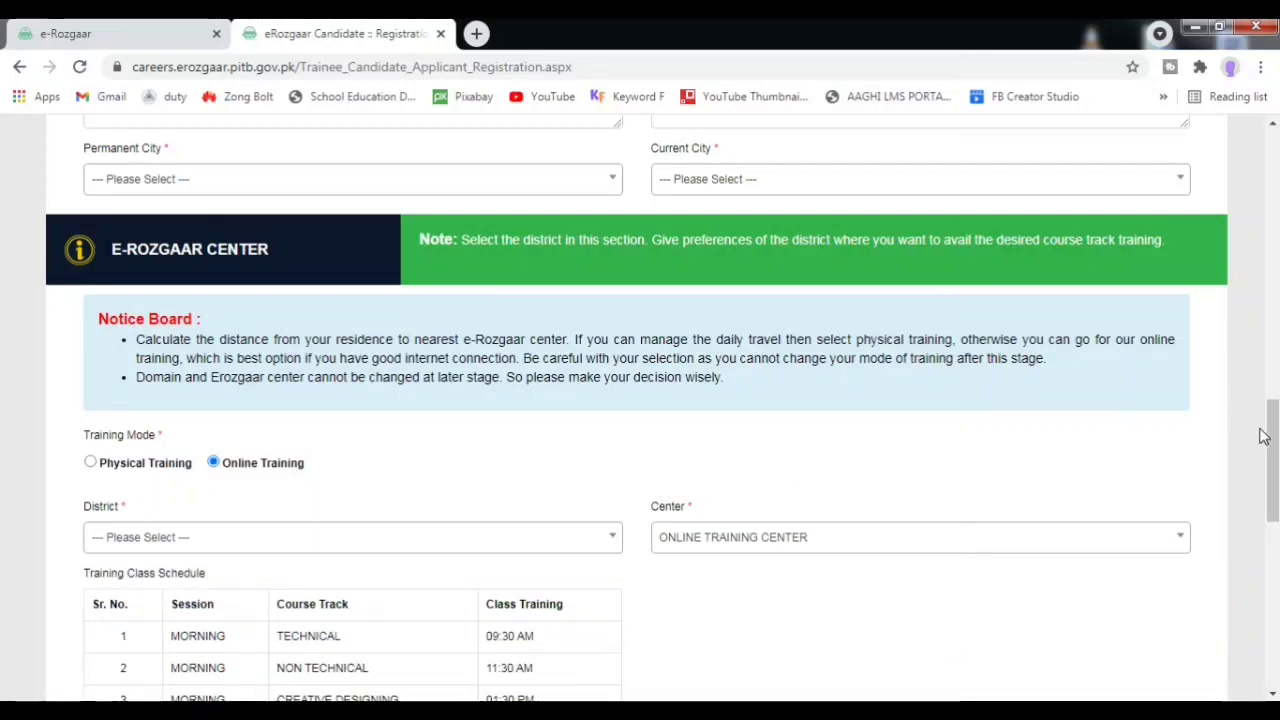
Review the course contents of each track on the e-Rozgaar home page and choose TECHNICAL as the course track.
drag(1273, 449, 1277, 495)
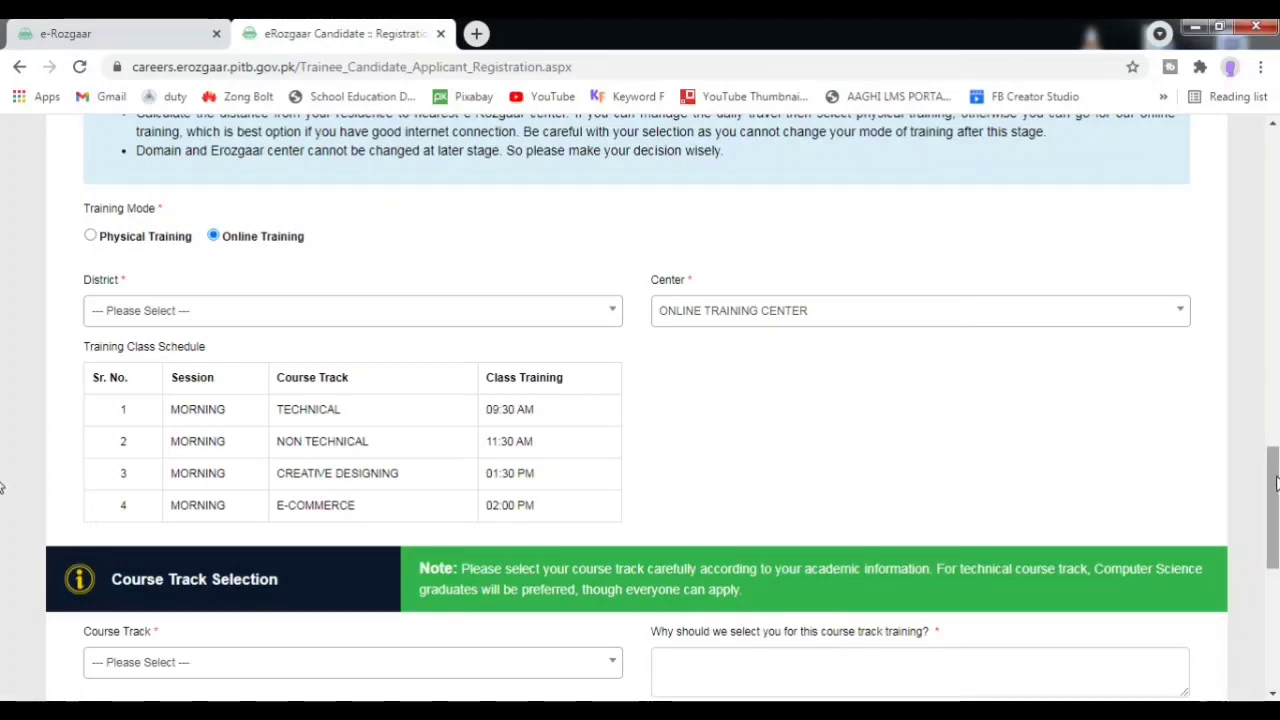
scroll(1274, 484, down, 1)
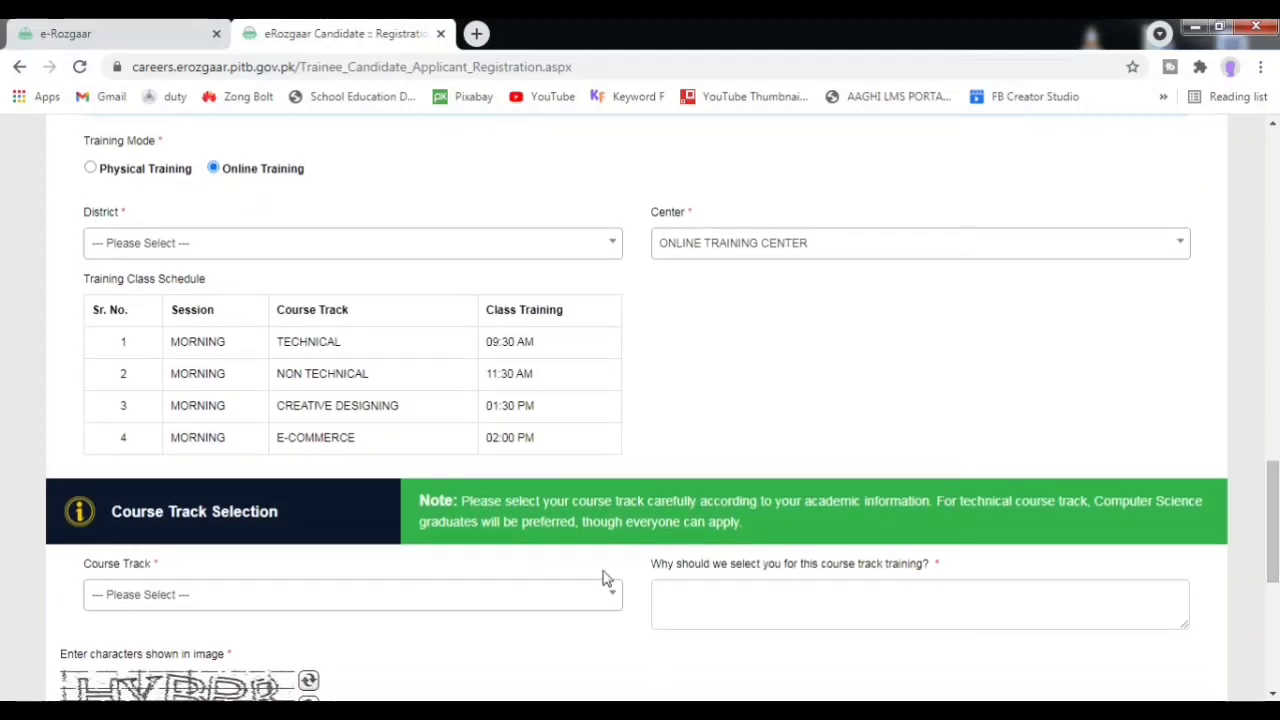
click(456, 604)
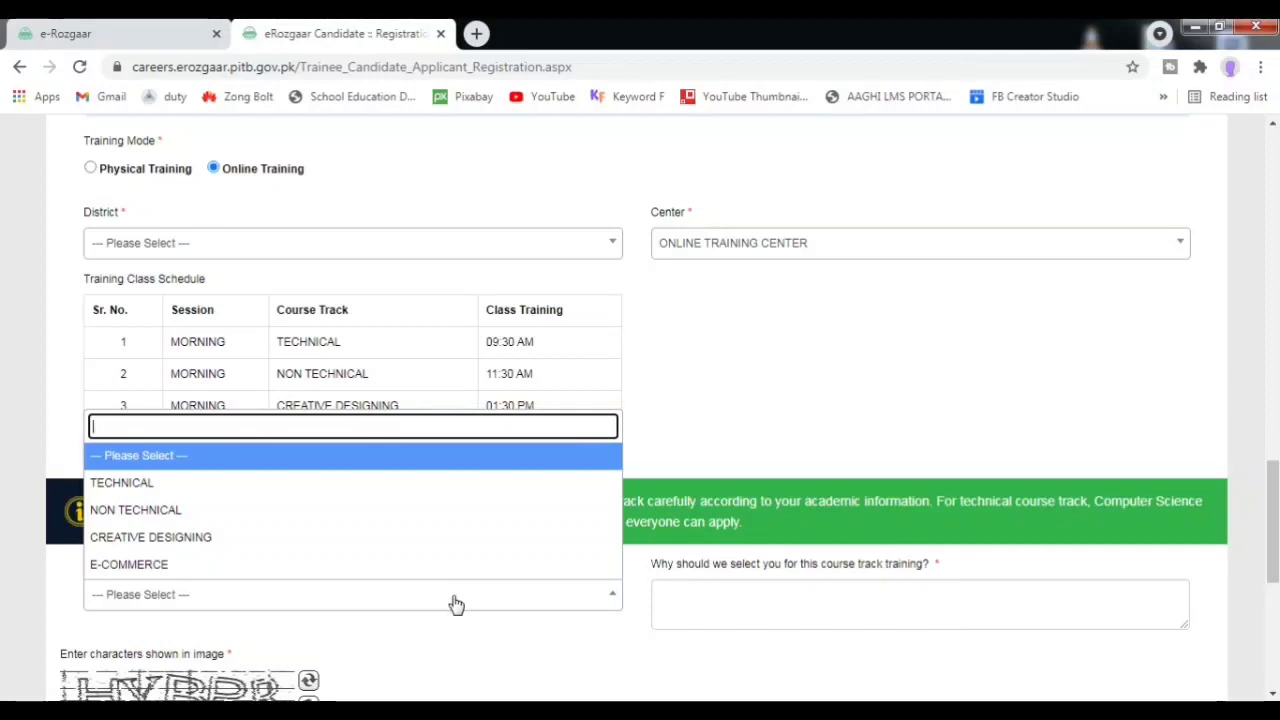
click(110, 33)
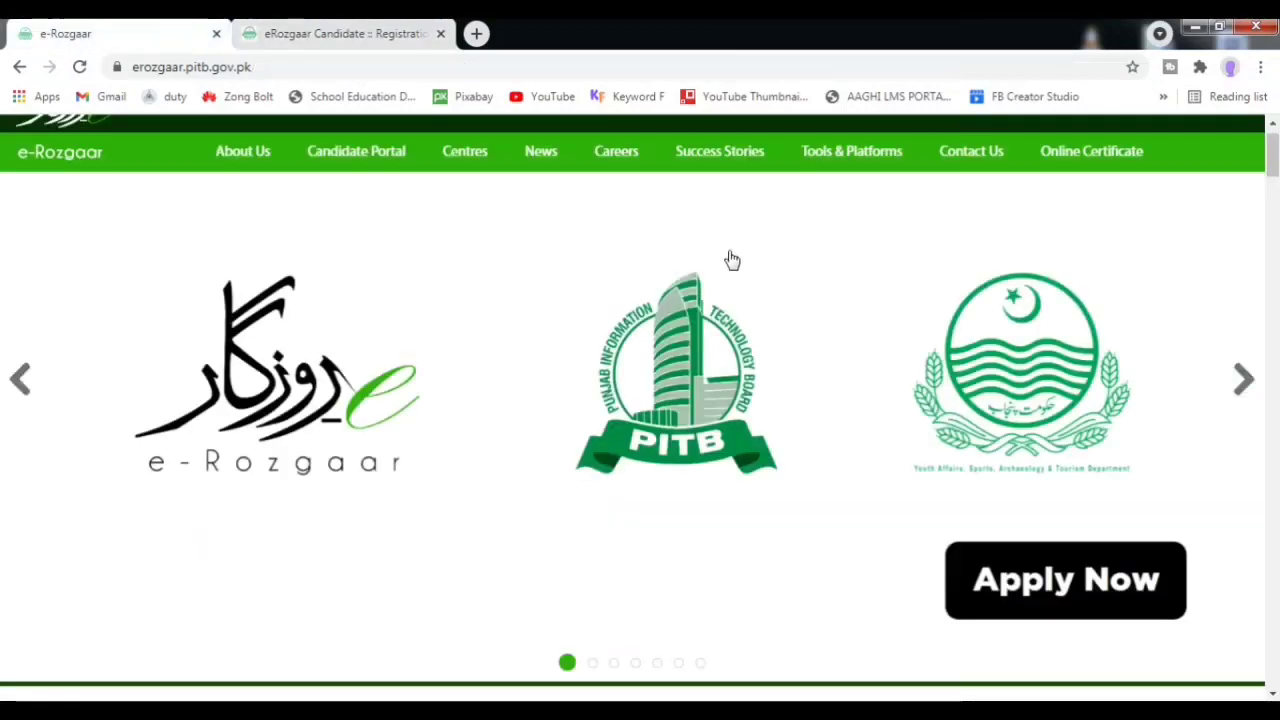
scroll(1268, 234, down, 1)
scroll(1268, 234, down, 10)
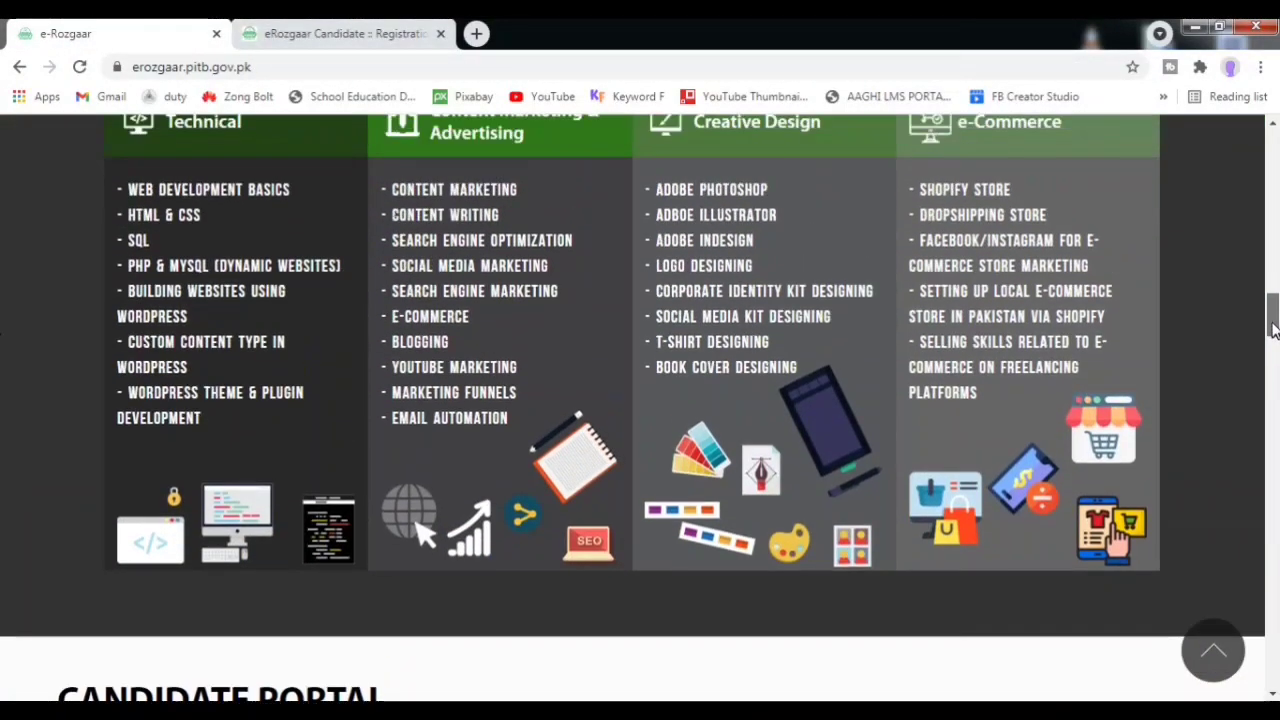
scroll(1273, 330, up, 1)
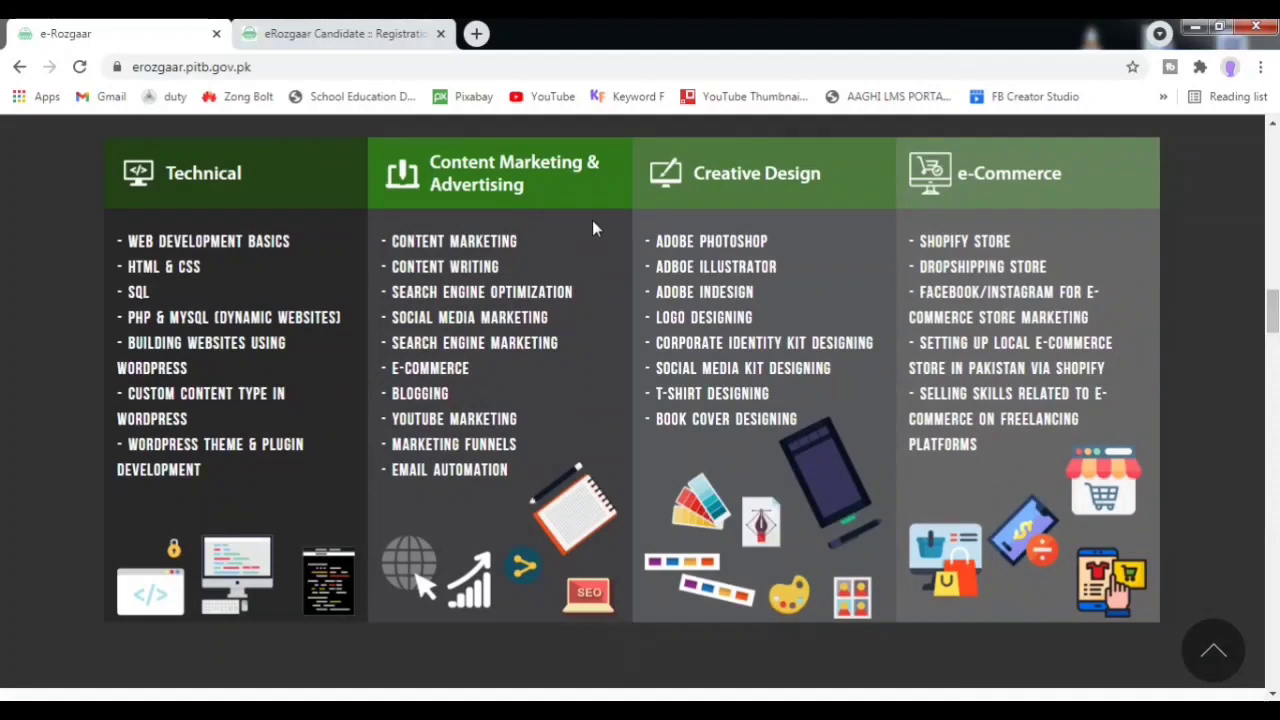
click(370, 27)
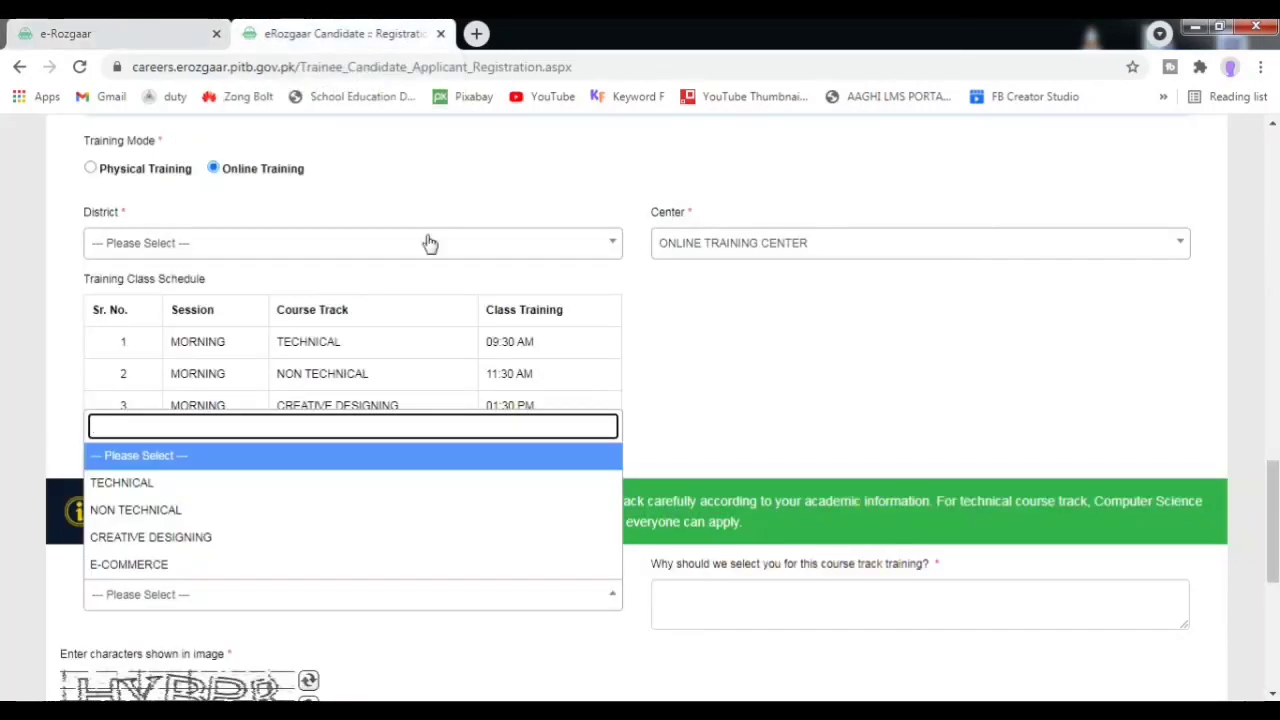
click(172, 490)
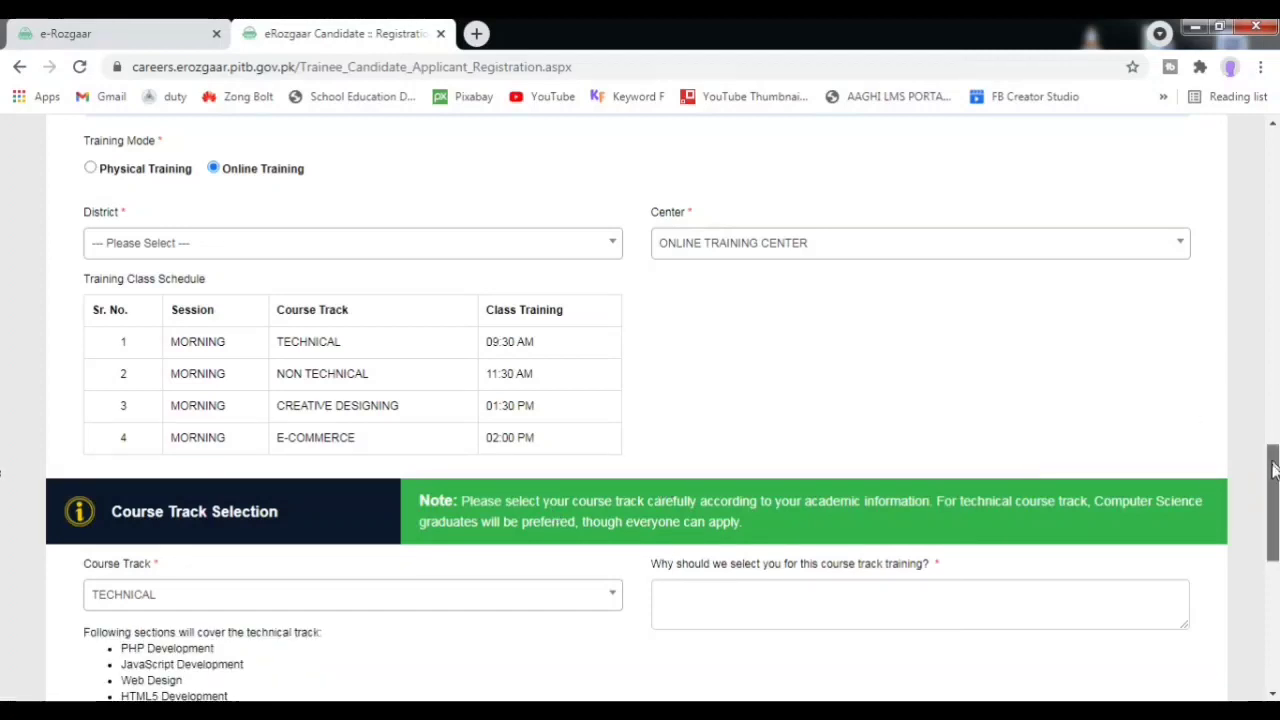
Agree to the eRozgaar Terms & Conditions and to being contacted about similar programs, and submit the application.
scroll(1019, 444, down, 2)
click(966, 434)
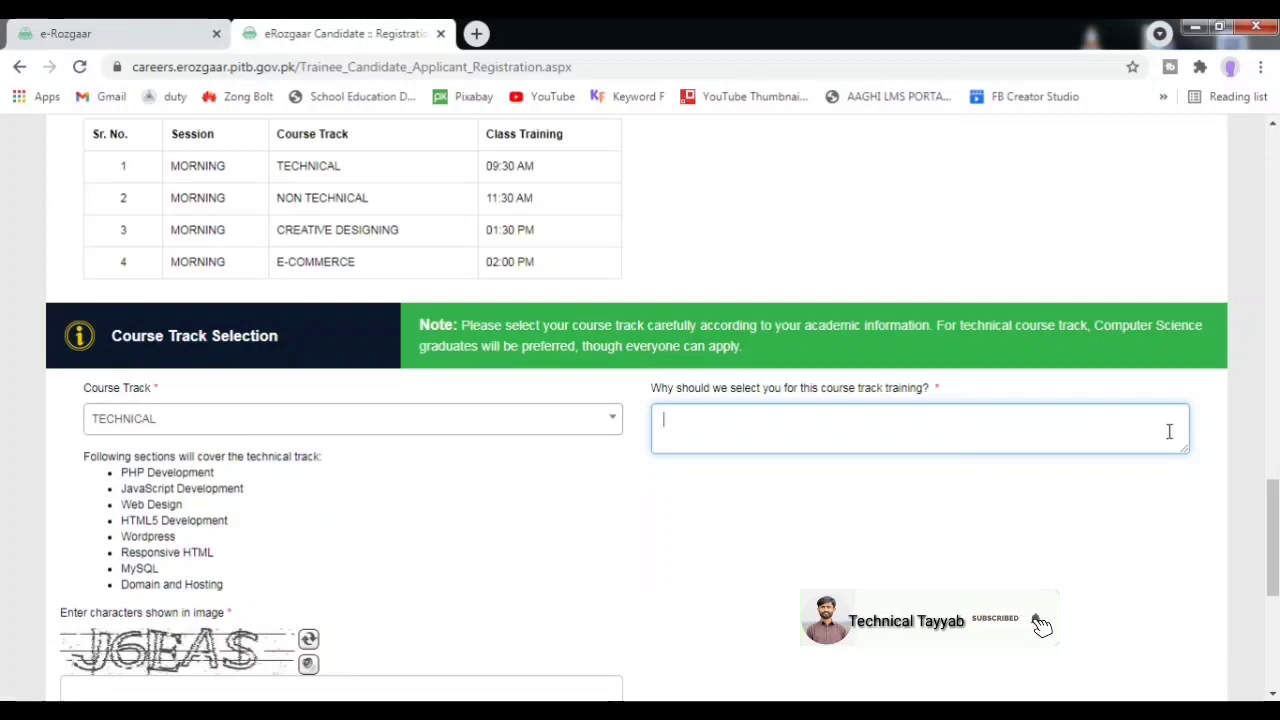
scroll(1275, 517, down, 2)
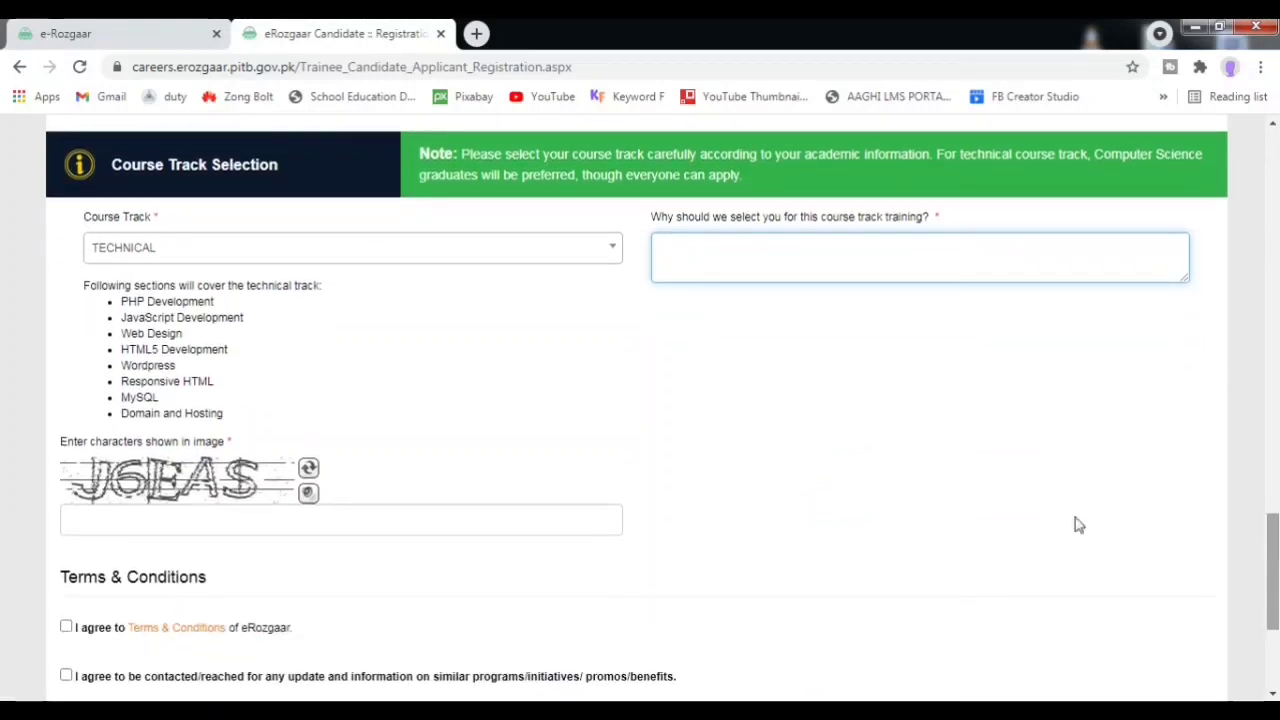
click(66, 626)
click(66, 675)
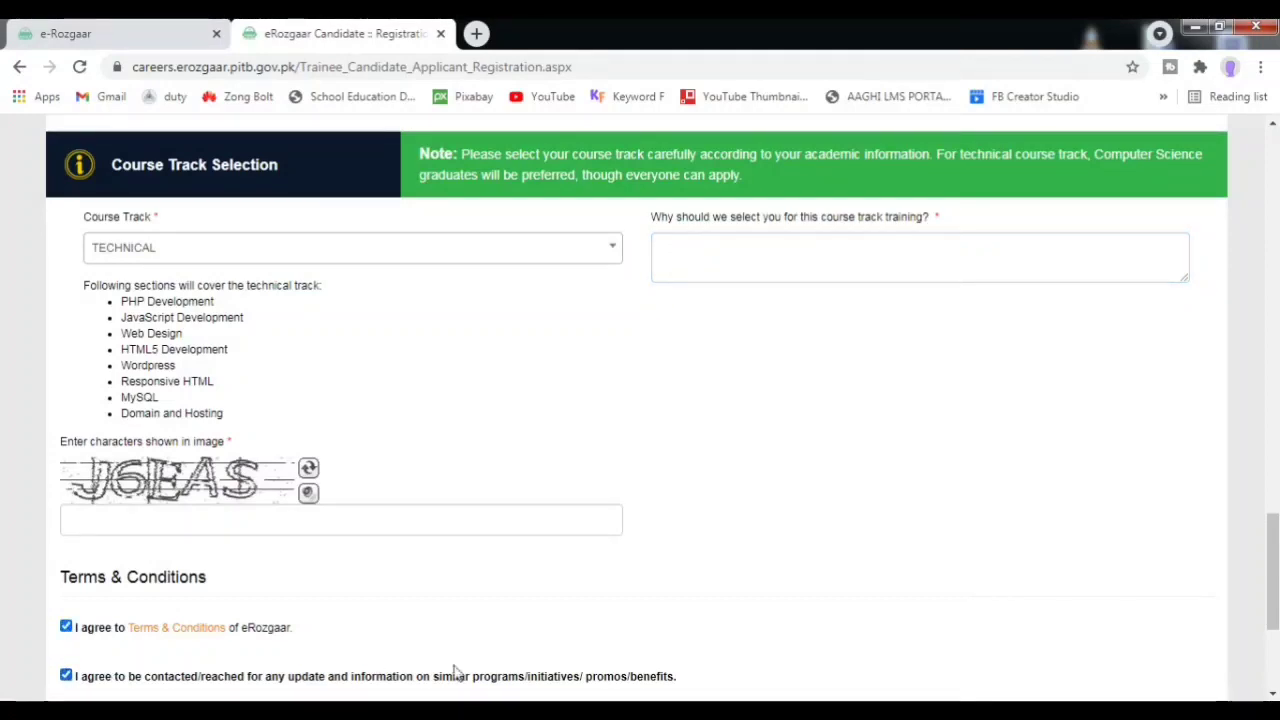
scroll(3, 567, down, 1)
scroll(3, 590, down, 2)
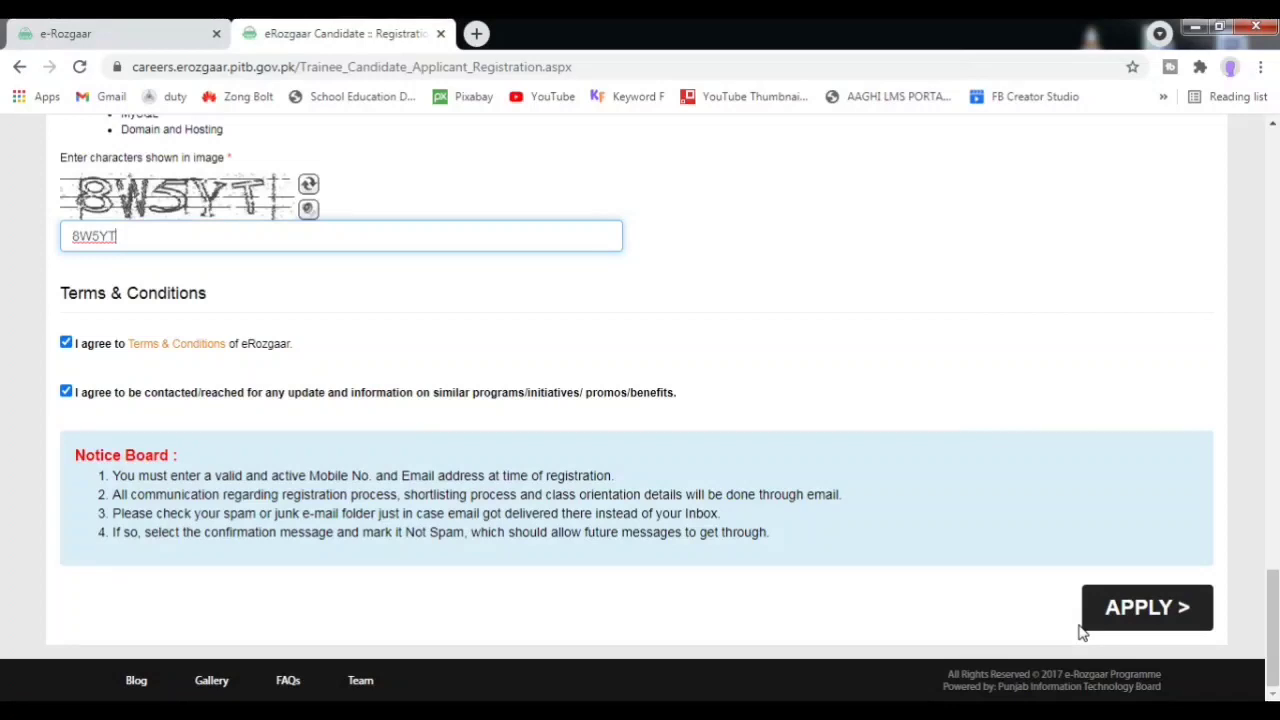
click(1134, 636)
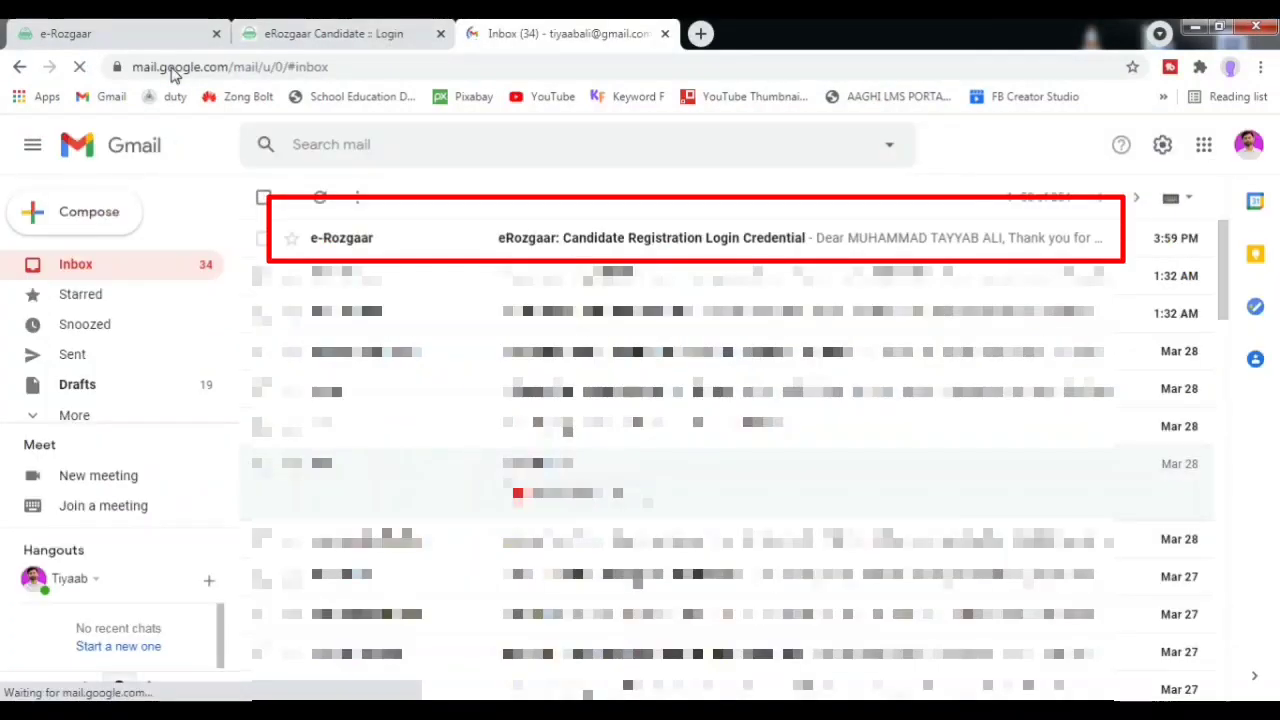
Open the e-Rozgaar login credential e-mail in Gmail and sign in to the Candidate Portal with the account password from it.
click(619, 245)
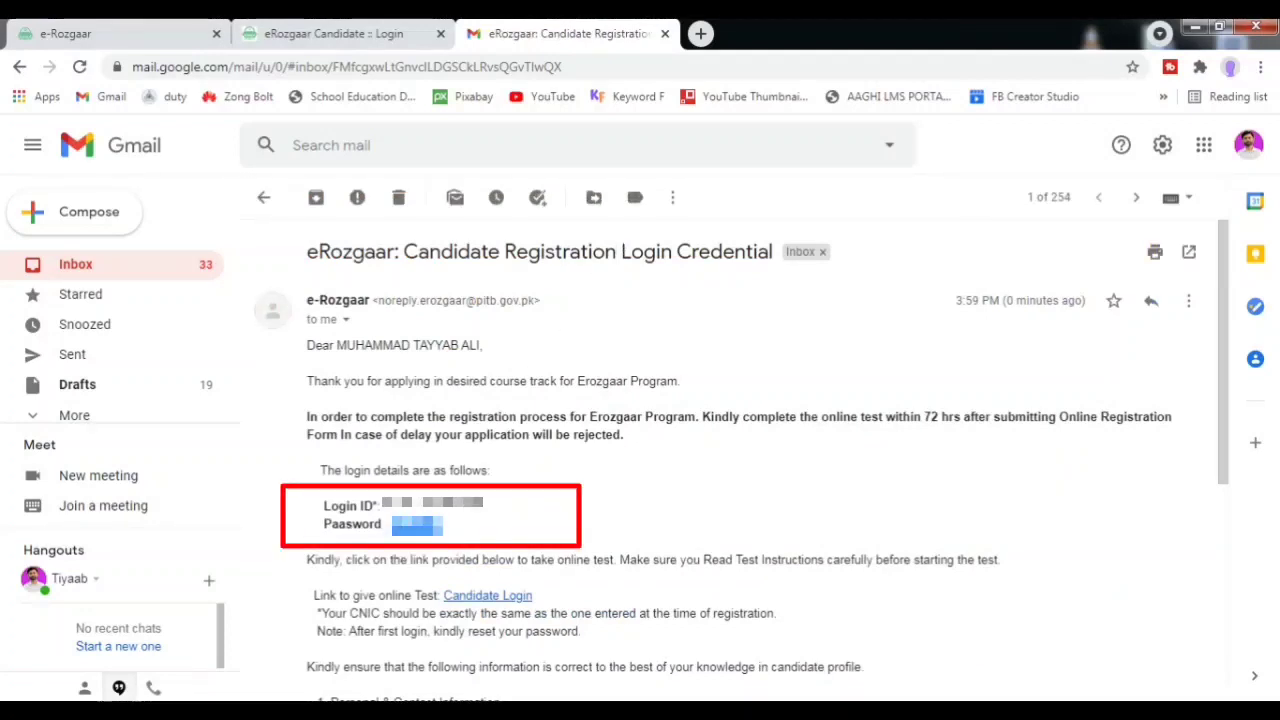
click(390, 30)
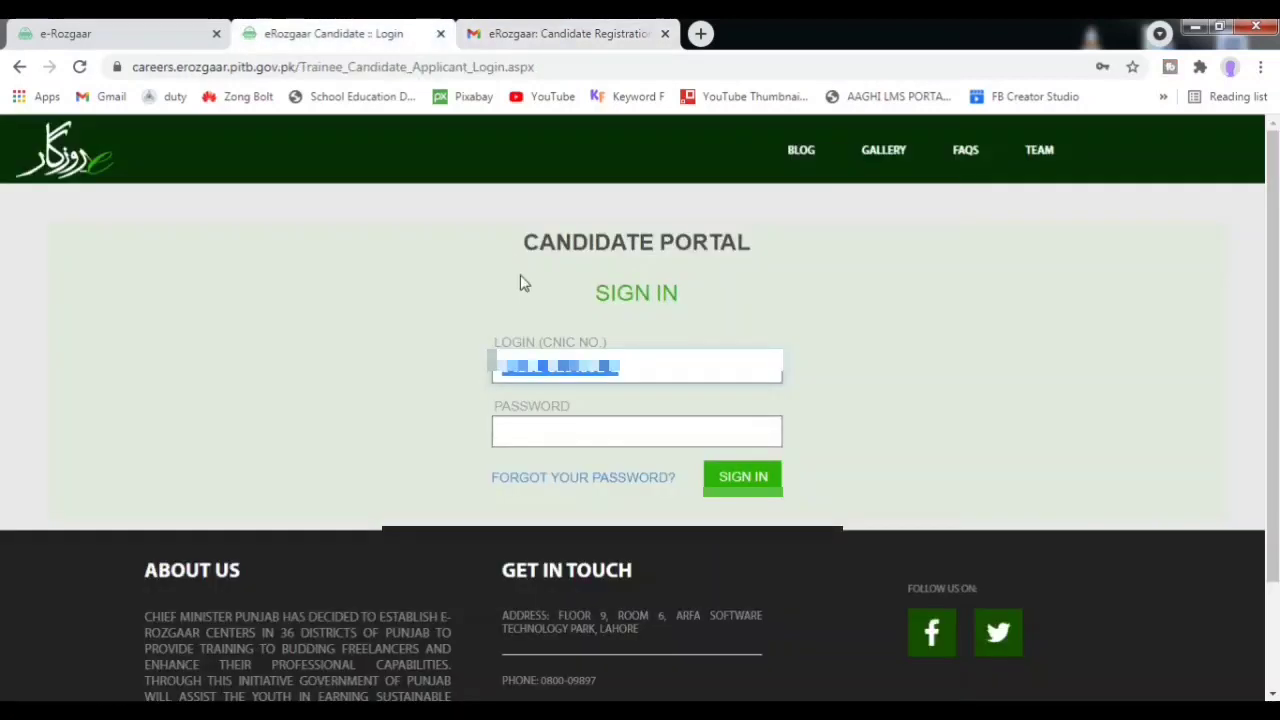
click(574, 30)
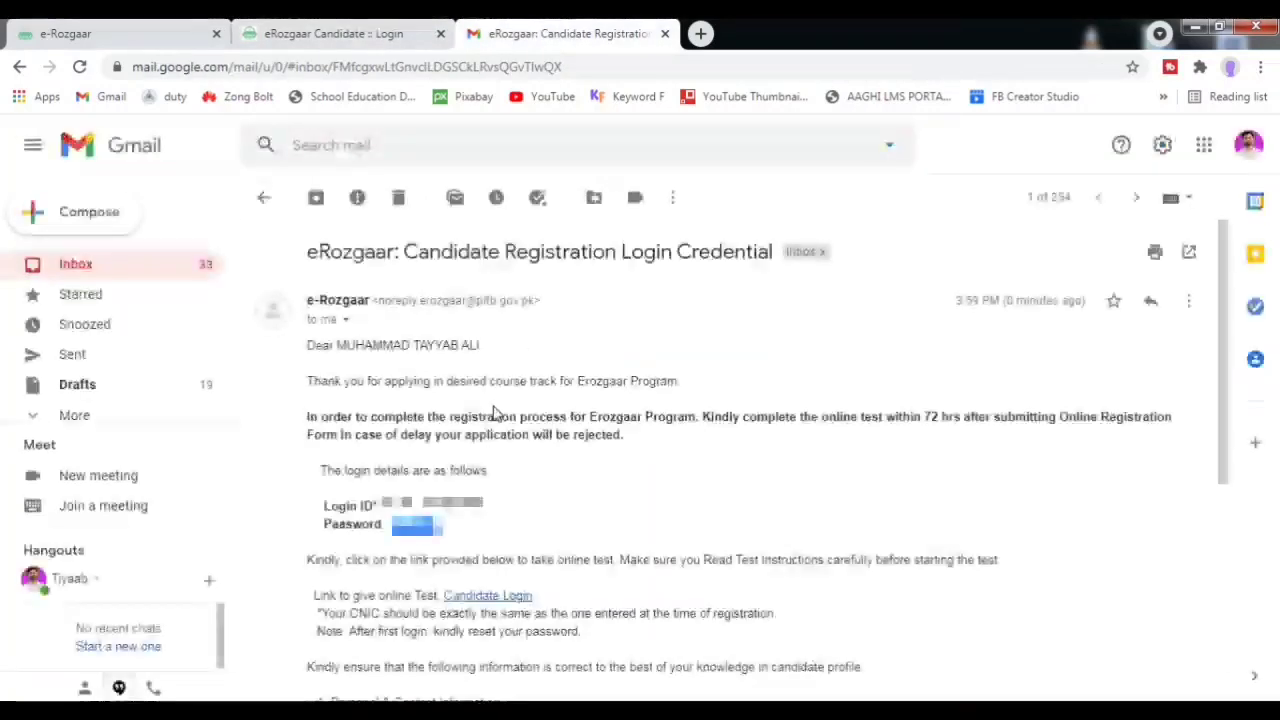
click(330, 33)
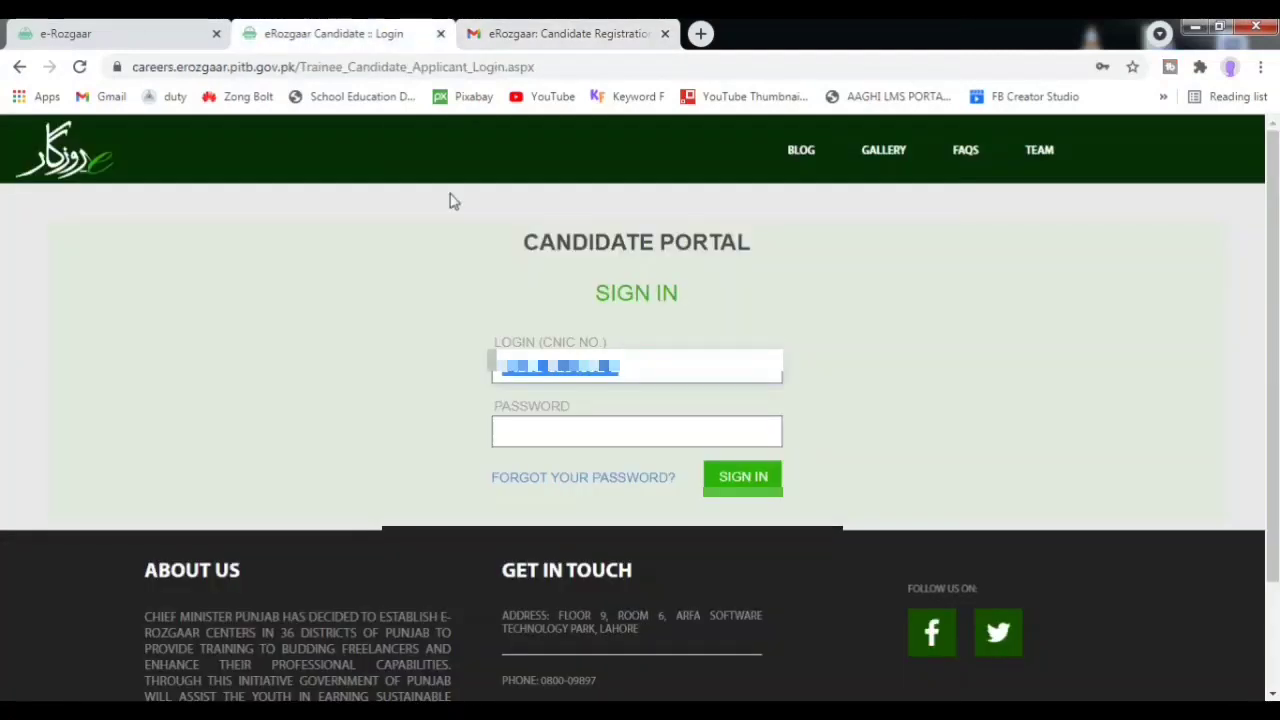
click(538, 431)
key(ctrl+v)
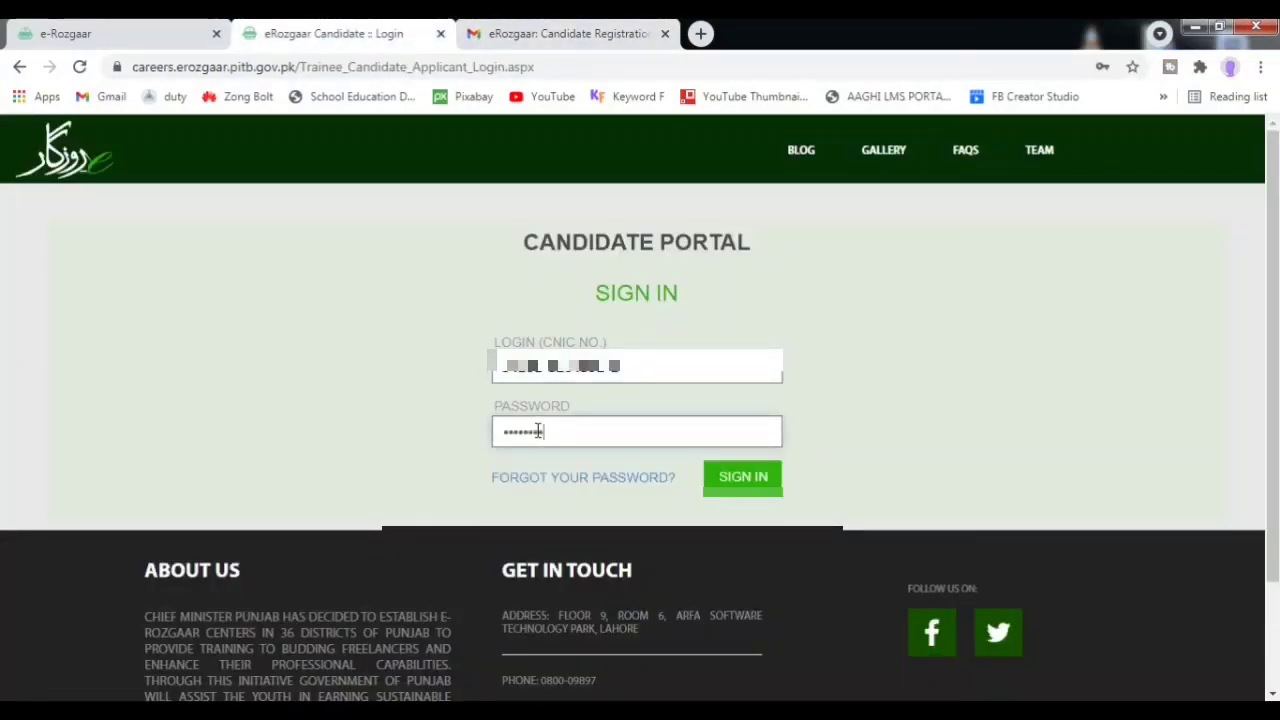
click(740, 478)
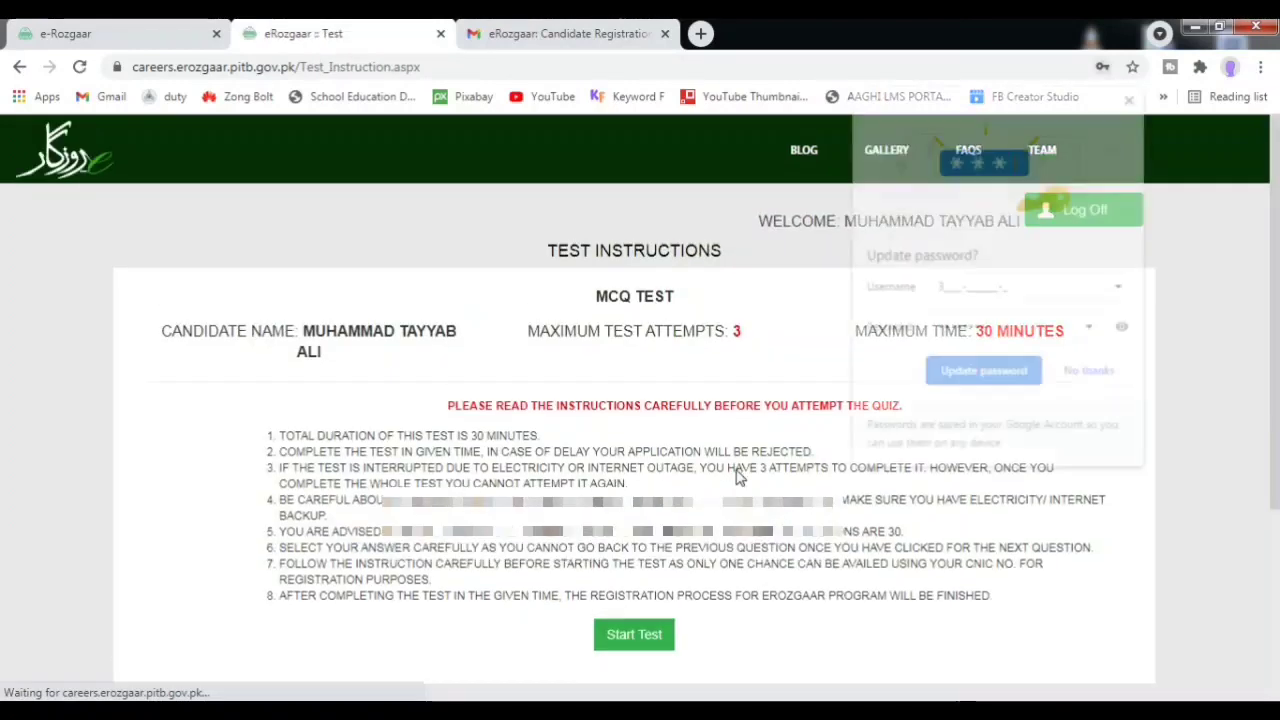
Update the browser's saved password for the portal login and start the MCQ test.
click(1014, 372)
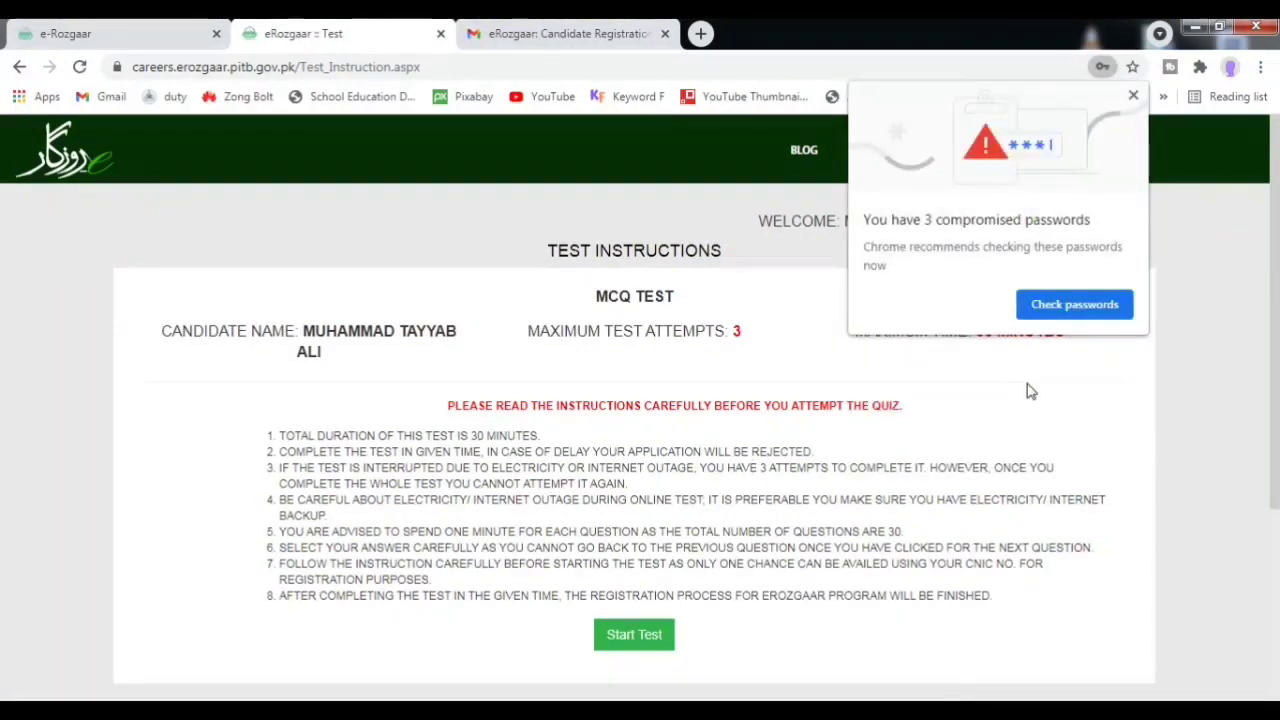
click(1134, 97)
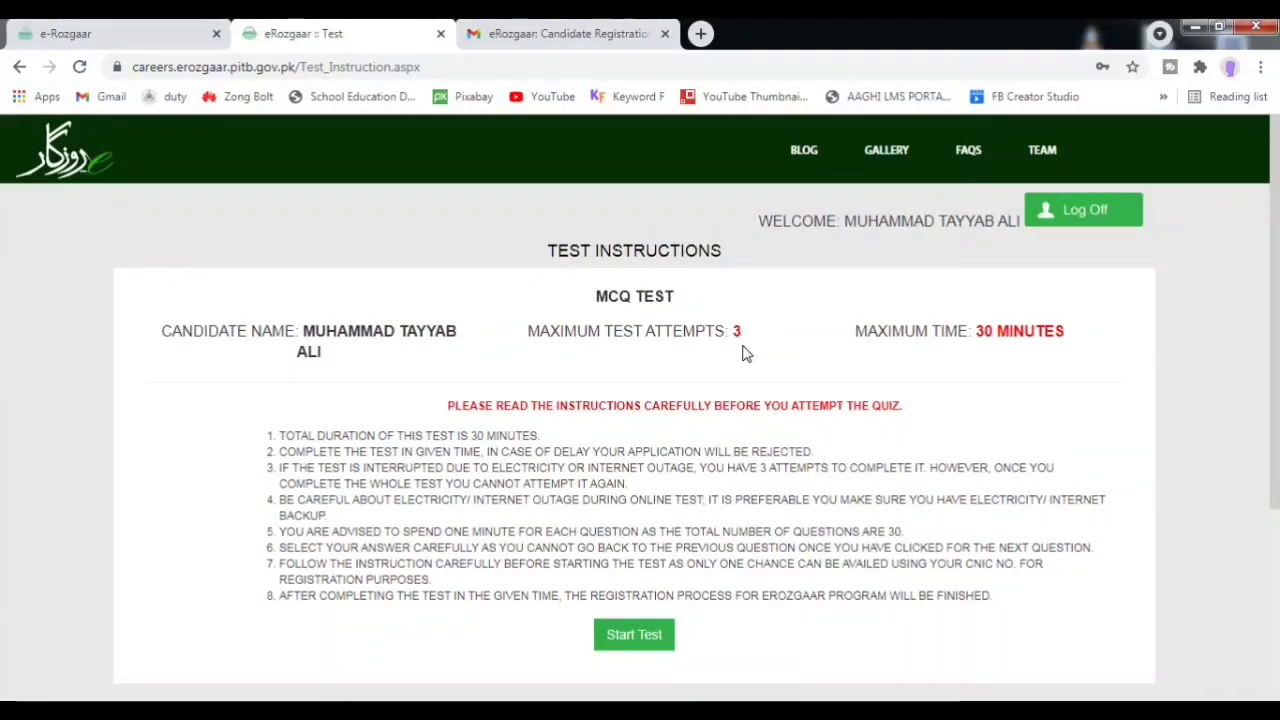
click(634, 636)
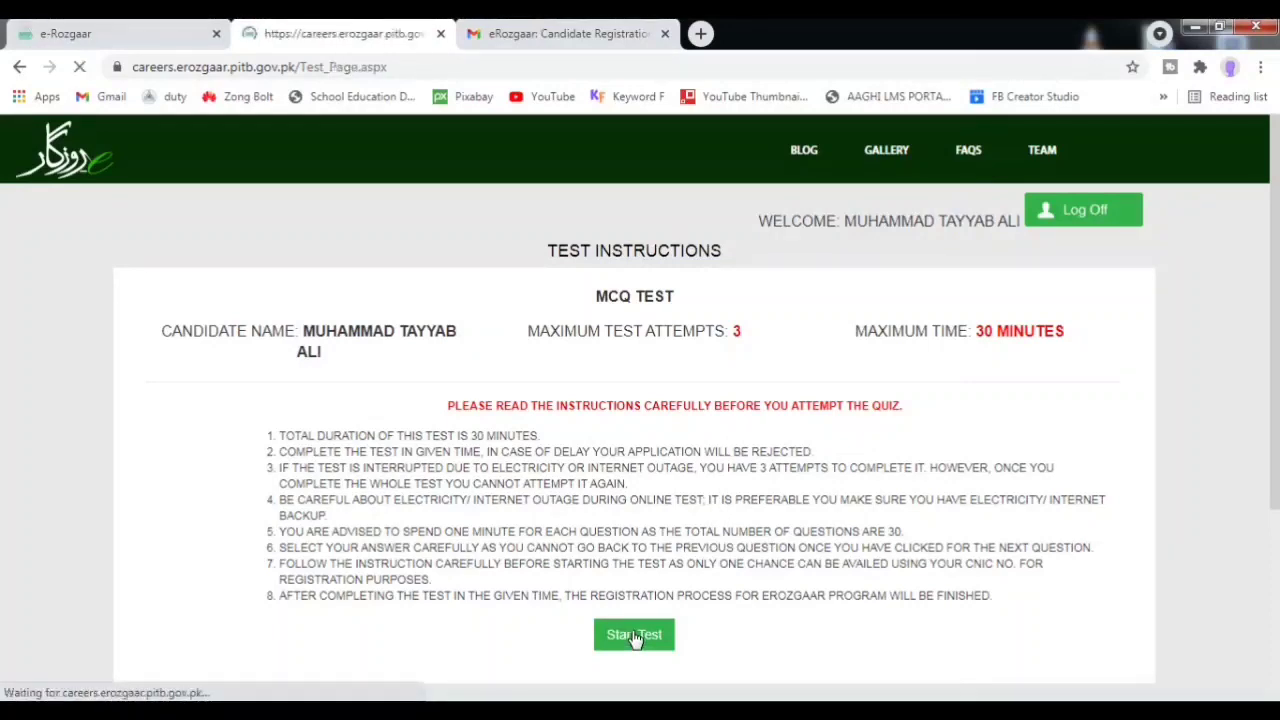